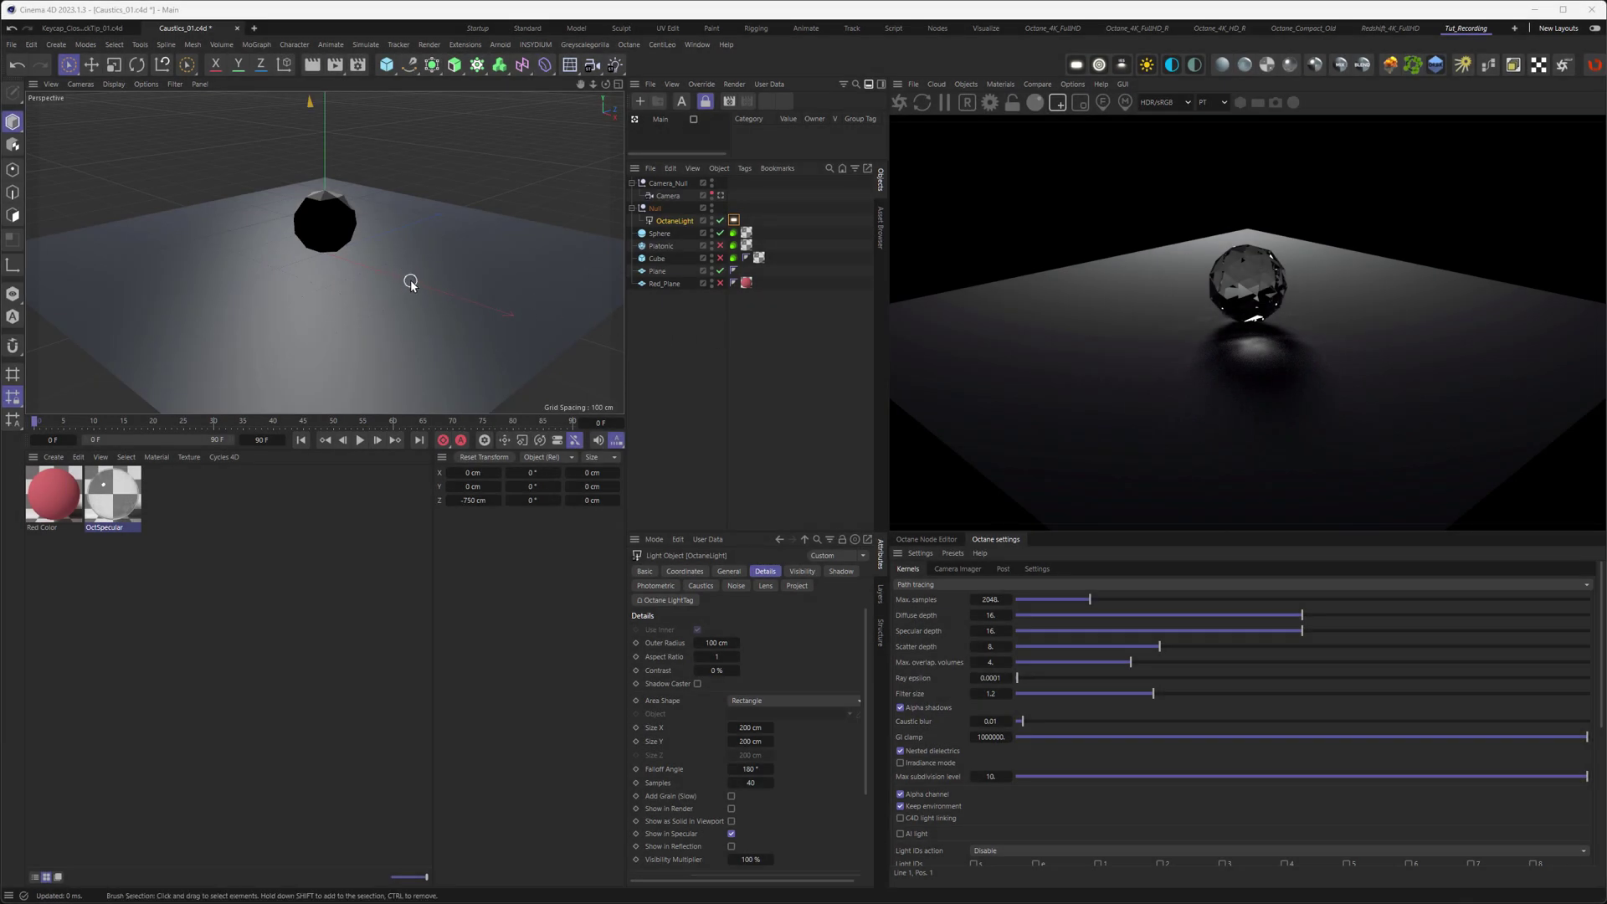
Frame and orbit the plane and glass sphere, then look through the scene camera.
{"action": "key", "text": "h"}
{"action": "left_click_drag", "start_coordinate": [360, 237], "coordinate": [370, 350], "text": "alt"}
{"action": "scroll", "coordinate": [393, 326], "scroll_direction": "up", "scroll_amount": 5}
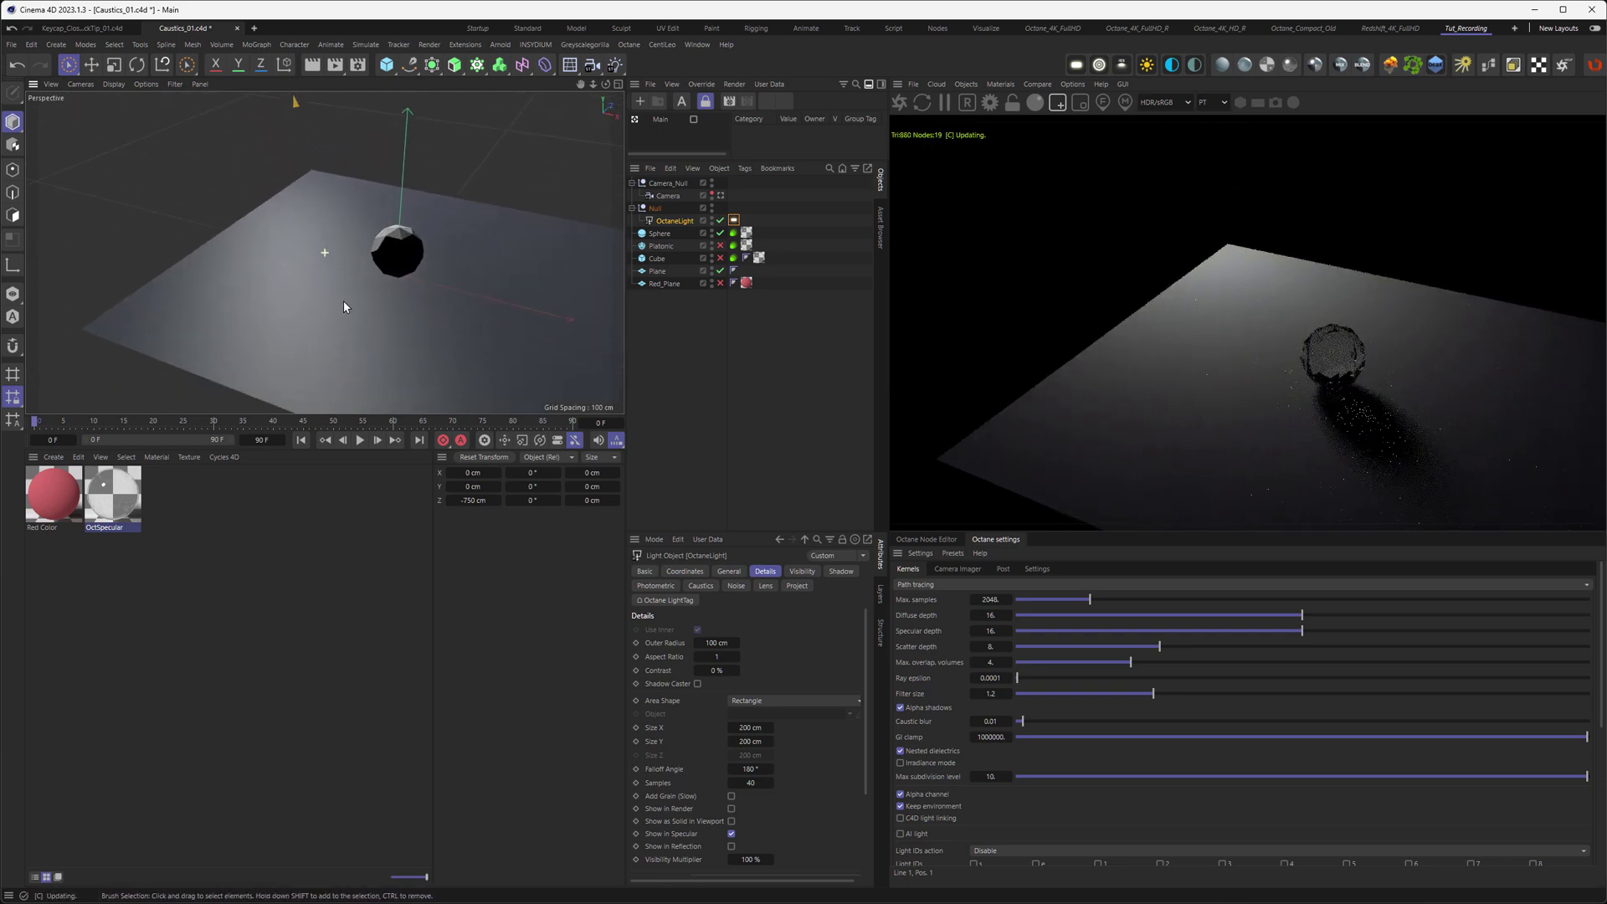
{"action": "left_click", "coordinate": [720, 195]}
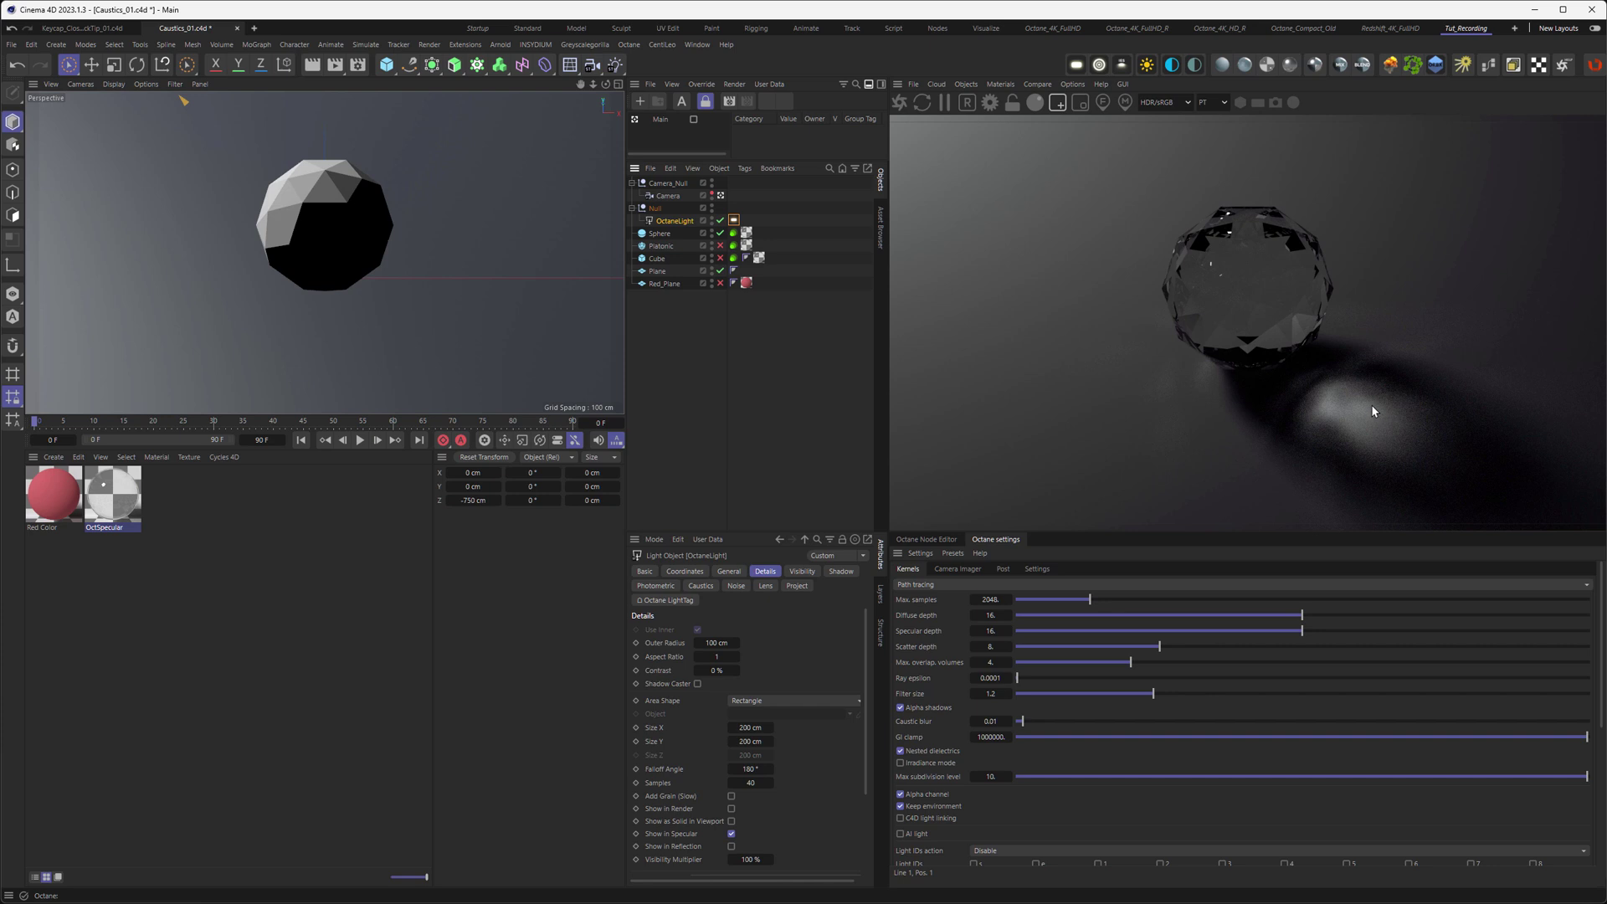
Set the Octane area light's Size X and Size Y to 50 cm.
{"action": "left_click", "coordinate": [739, 727]}
{"action": "type", "text": "50"}
{"action": "key", "text": "Tab"}
{"action": "type", "text": "50"}
{"action": "key", "text": "Return"}
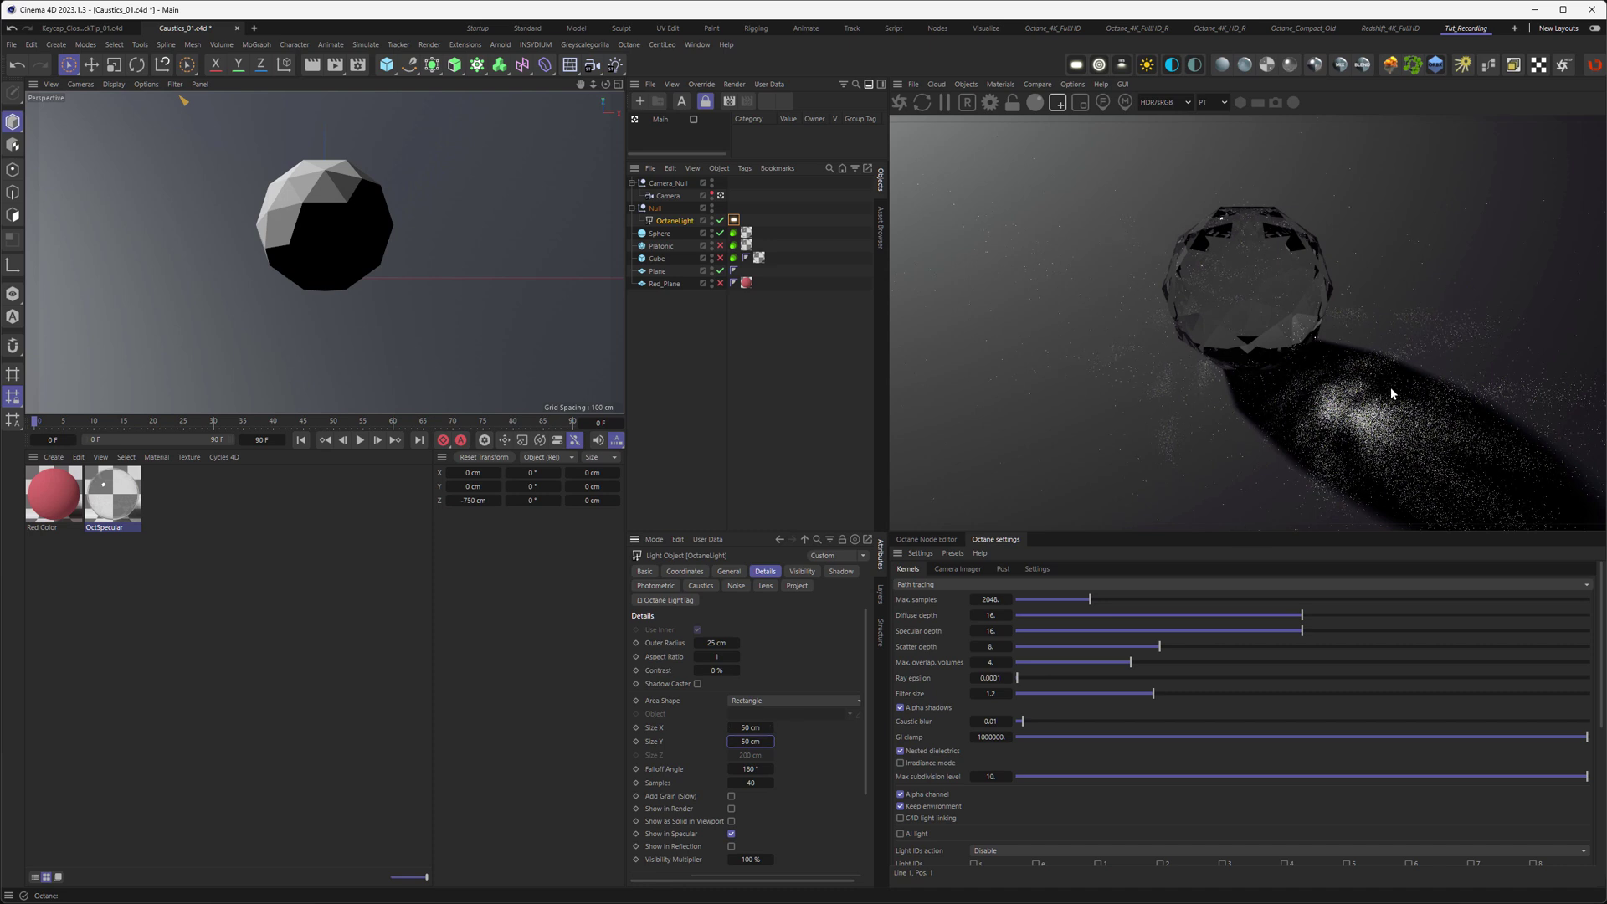
Shrink the area light to 5 cm and orbit out to view the plane from above.
{"action": "left_click", "coordinate": [744, 727]}
{"action": "type", "text": "5"}
{"action": "key", "text": "Tab"}
{"action": "type", "text": "5"}
{"action": "key", "text": "Return"}
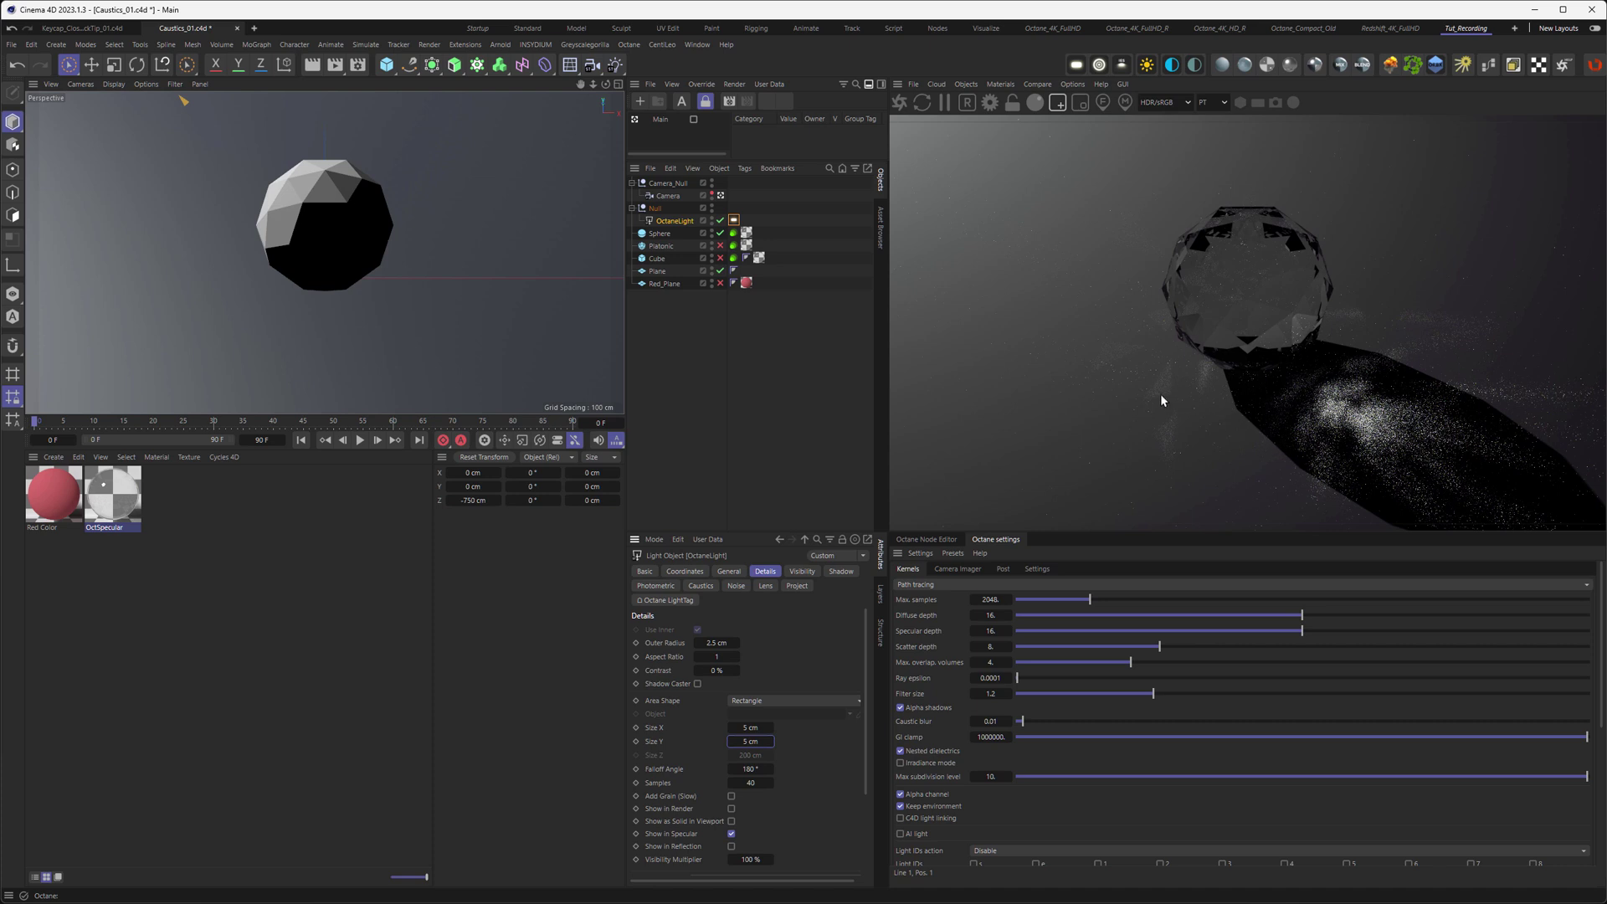
{"action": "left_click_drag", "start_coordinate": [418, 251], "coordinate": [404, 333], "text": "alt"}
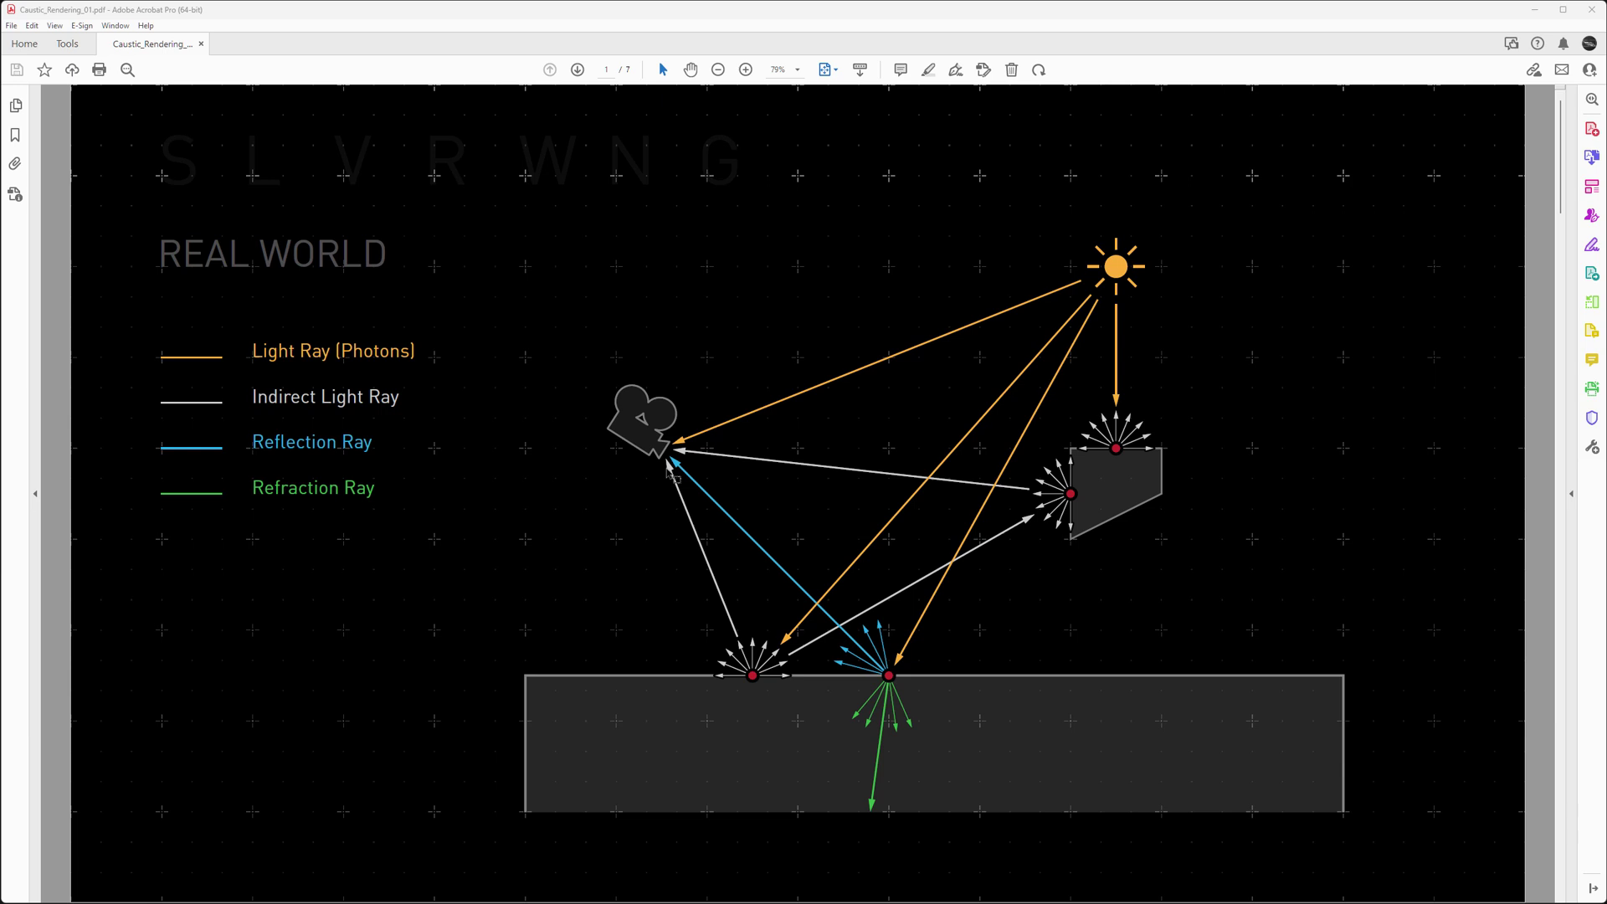
Advance the caustic slides to page 2, the Raytracing diagram.
{"action": "key", "text": "Right"}
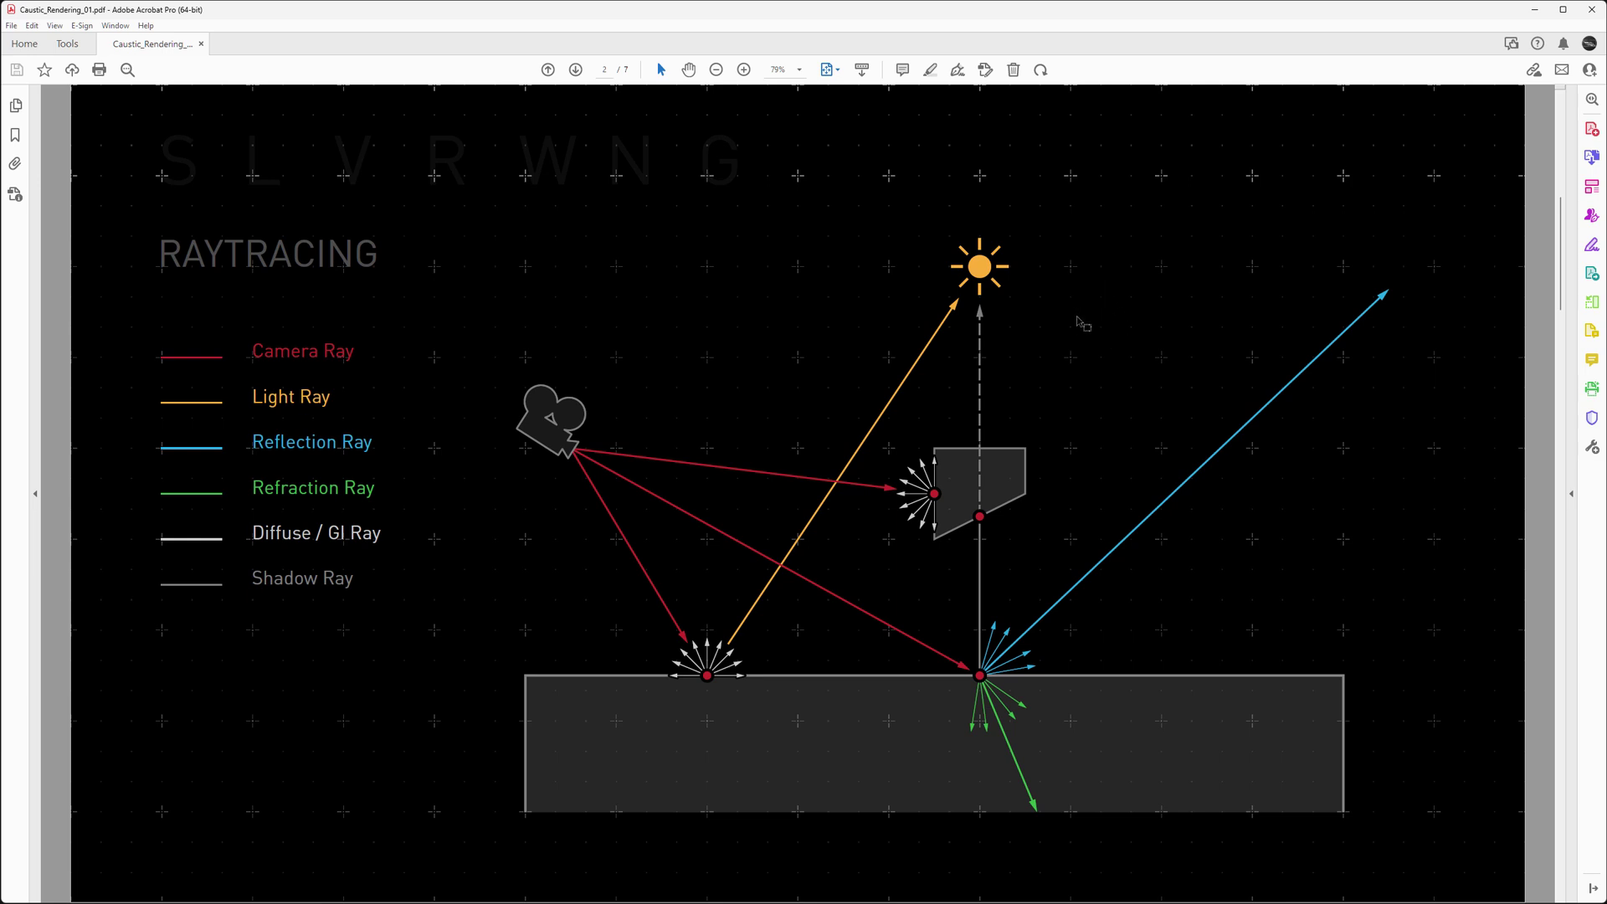
Advance to page 3, the Real World Caustics diagram.
{"action": "key", "text": "Right"}
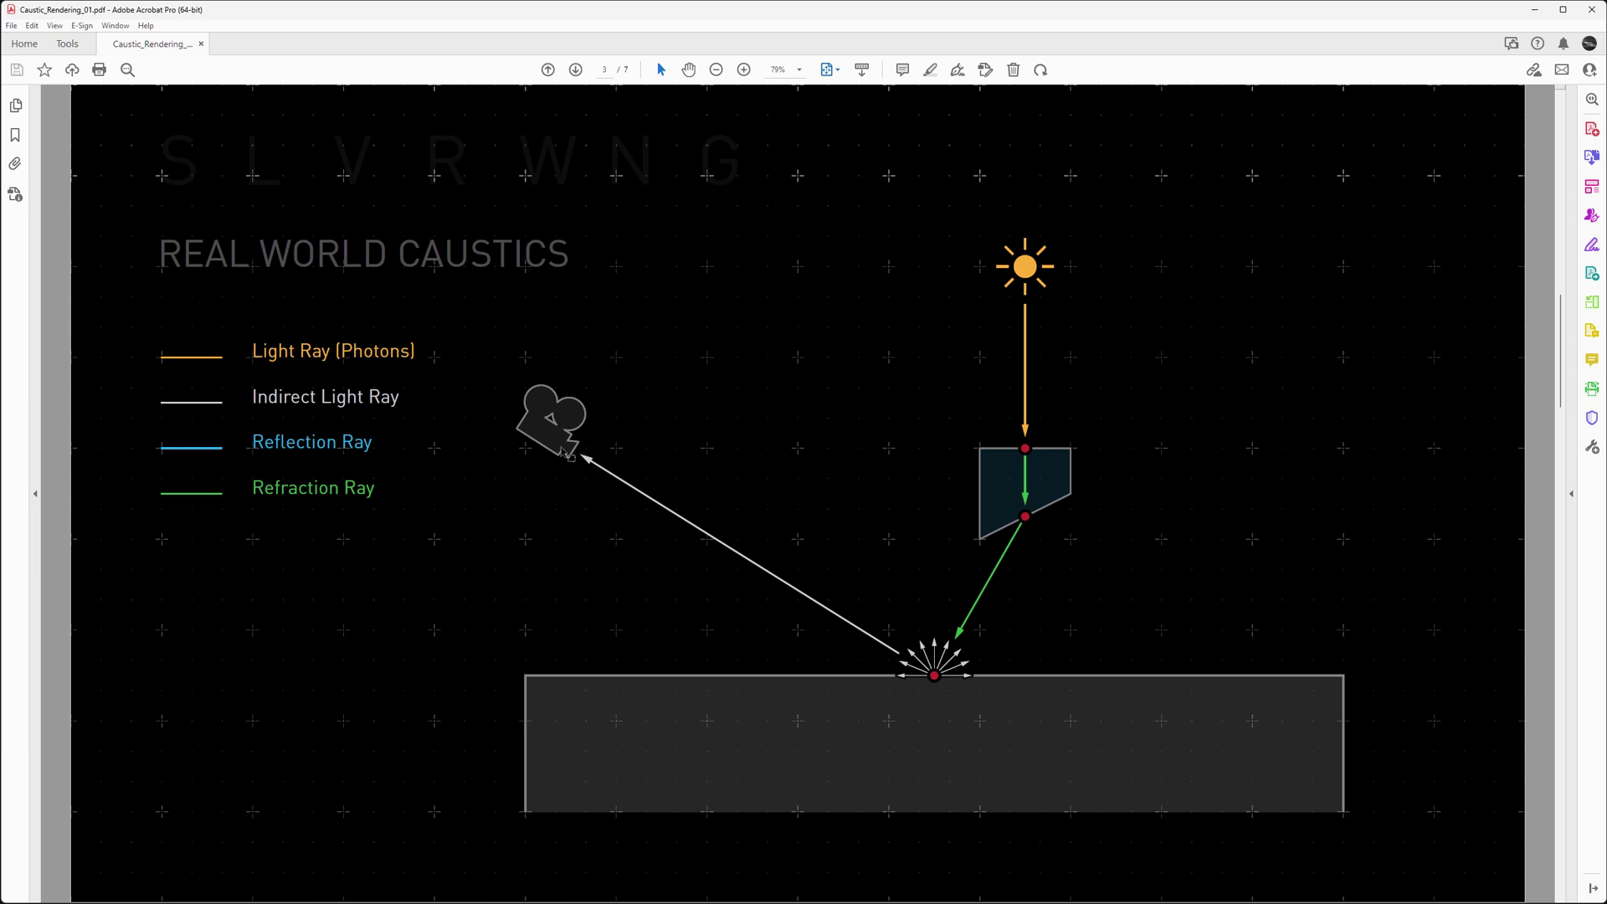
Move through the Raytraced Caustics slides to page 5, which adds the refraction ray.
{"action": "scroll", "coordinate": [567, 454], "scroll_direction": "down", "scroll_amount": 2}
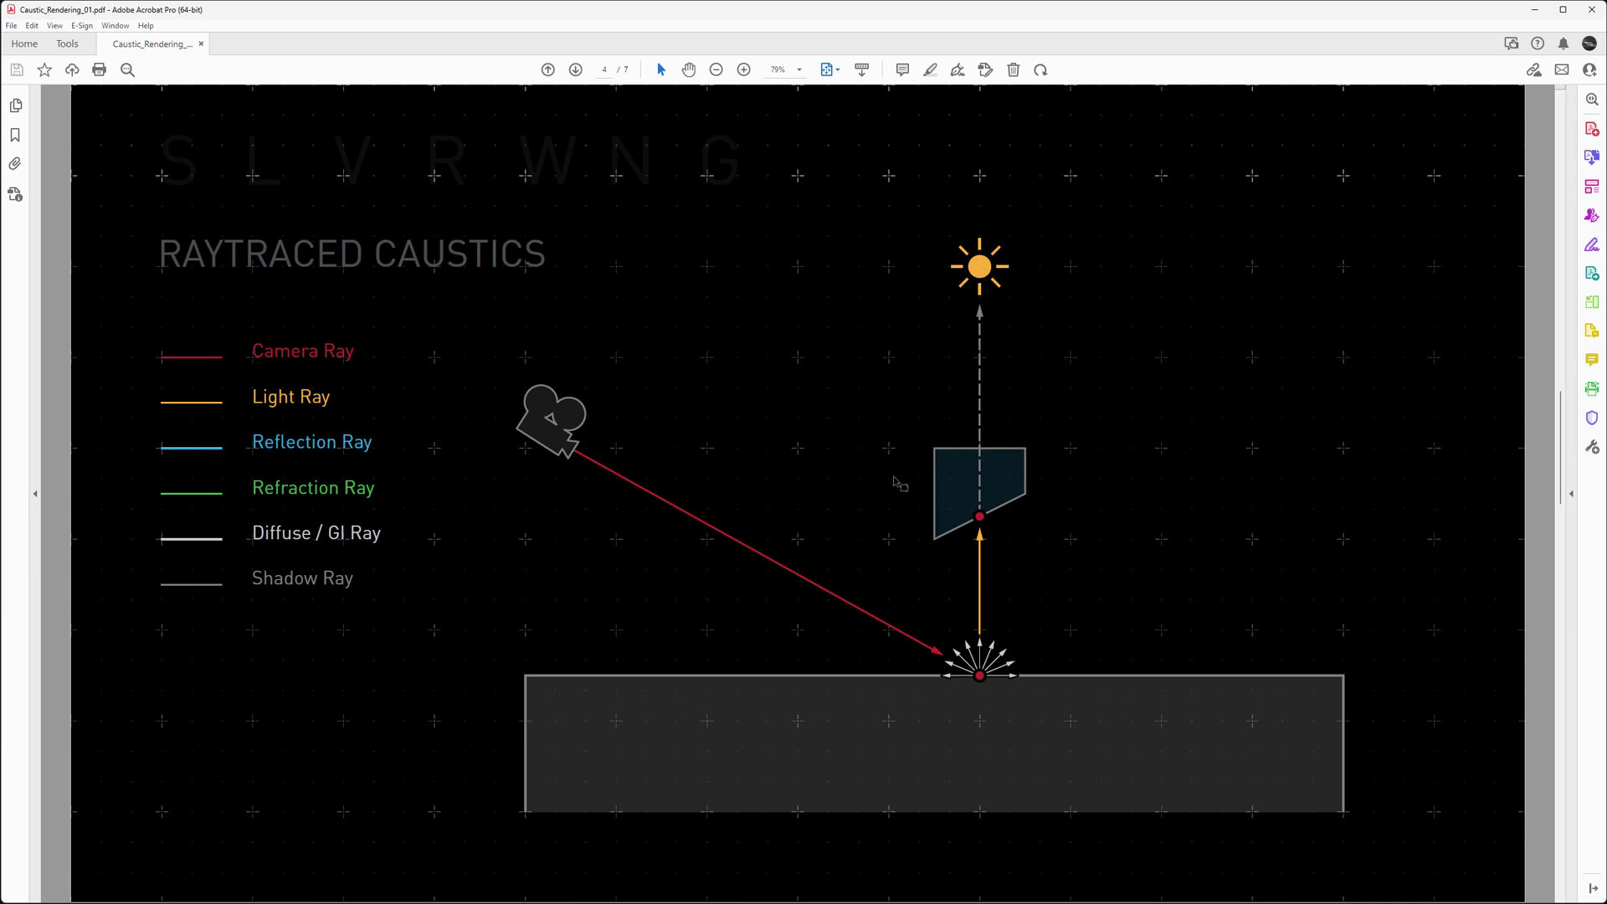
{"action": "key", "text": "Right"}
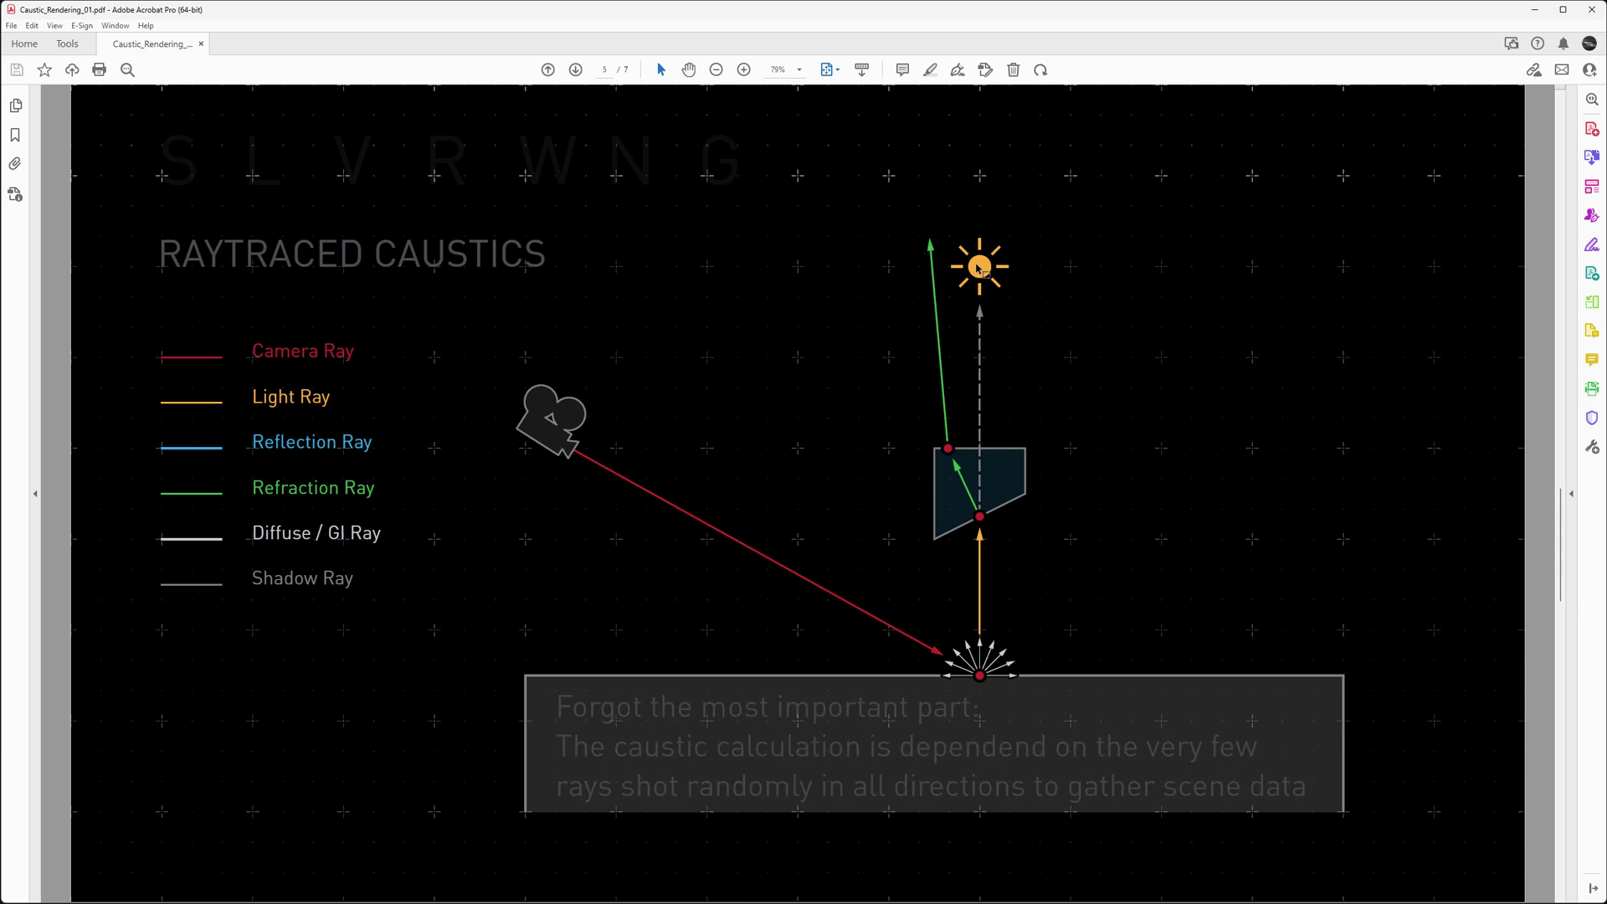
Advance to page 6, which adds the dashed shadow ray toward the sun.
{"action": "key", "text": "Right"}
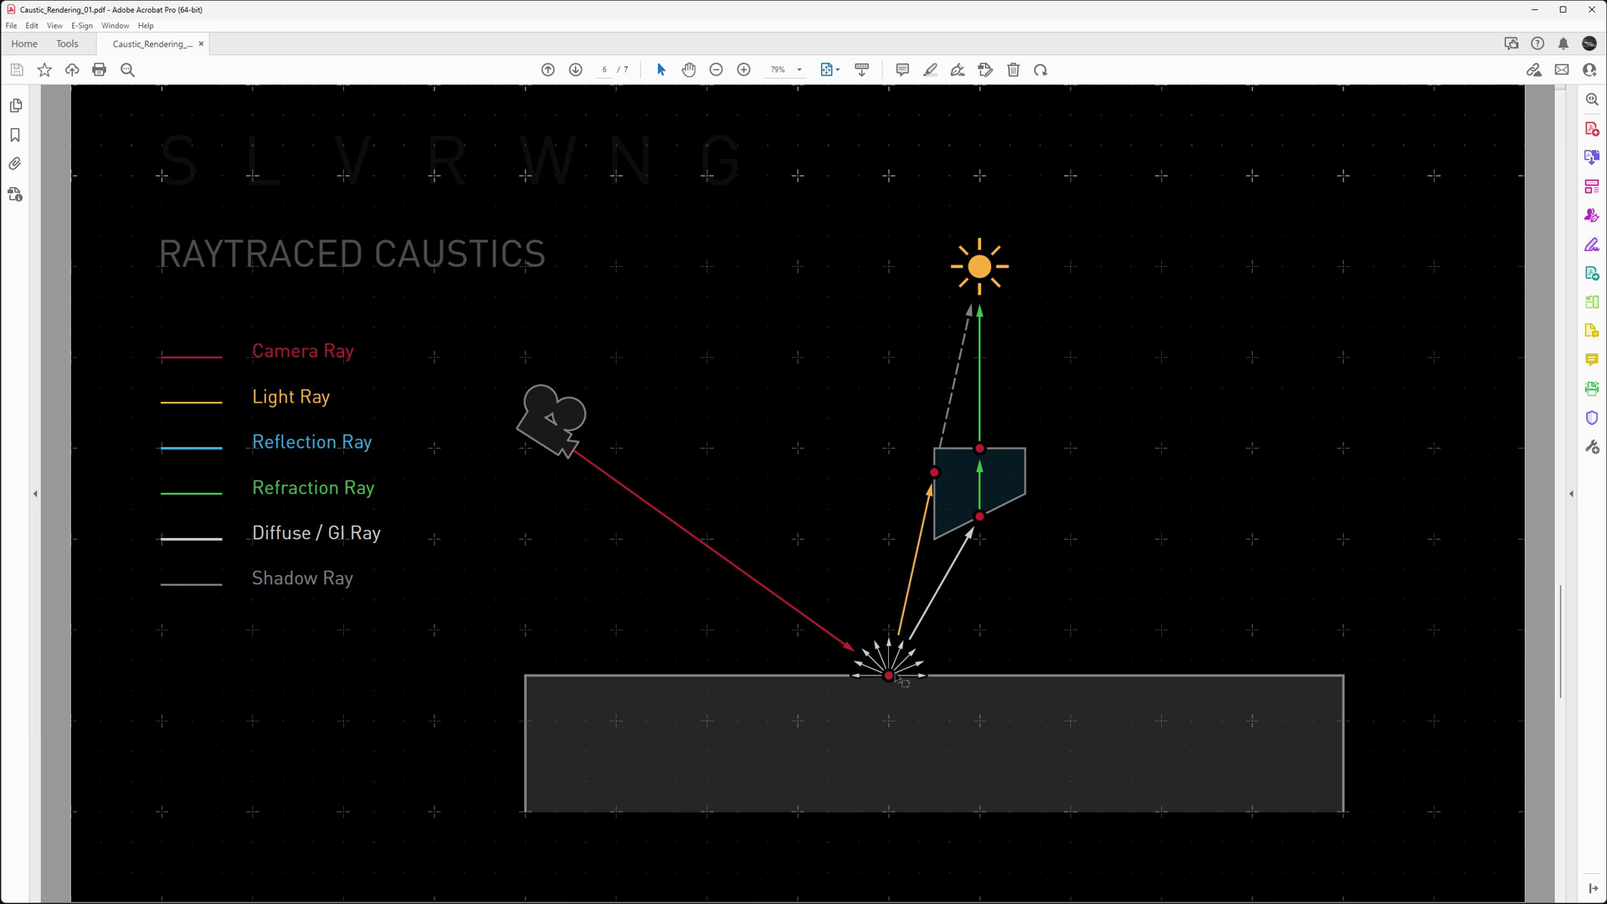
Advance to page 7, the Photon Caustics slide with the photon radius.
{"action": "key", "text": "Right"}
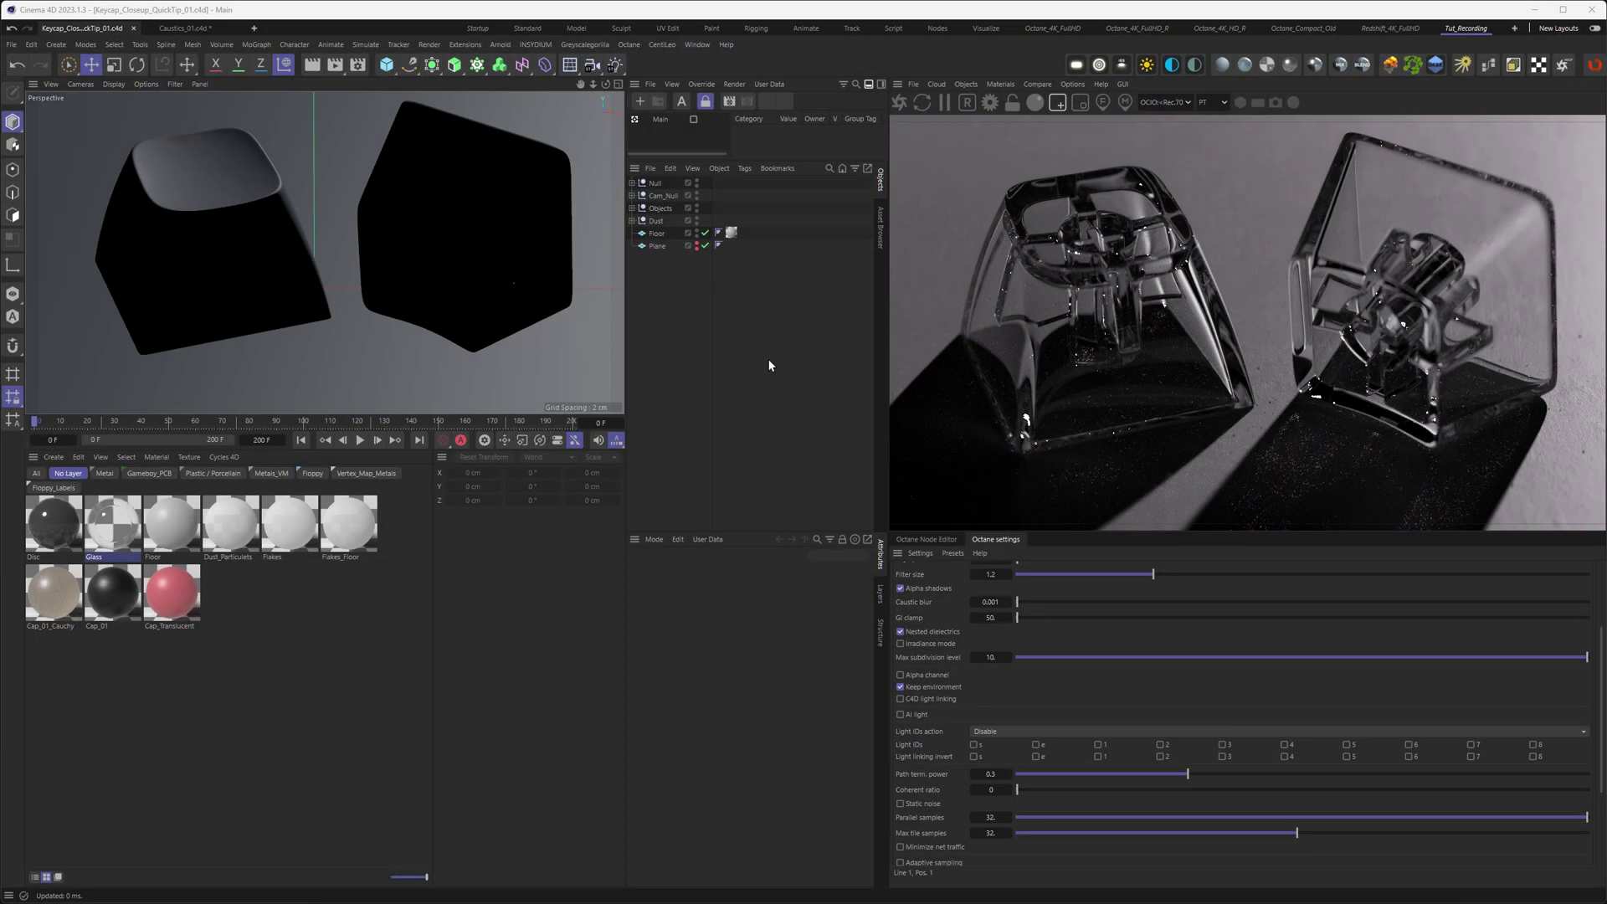
Expand Cam_Null, leave the Camera view to inspect the scene, then look through it again.
{"action": "left_click", "coordinate": [632, 195]}
{"action": "left_click", "coordinate": [708, 208]}
{"action": "scroll", "coordinate": [503, 252], "scroll_direction": "down", "scroll_amount": 10}
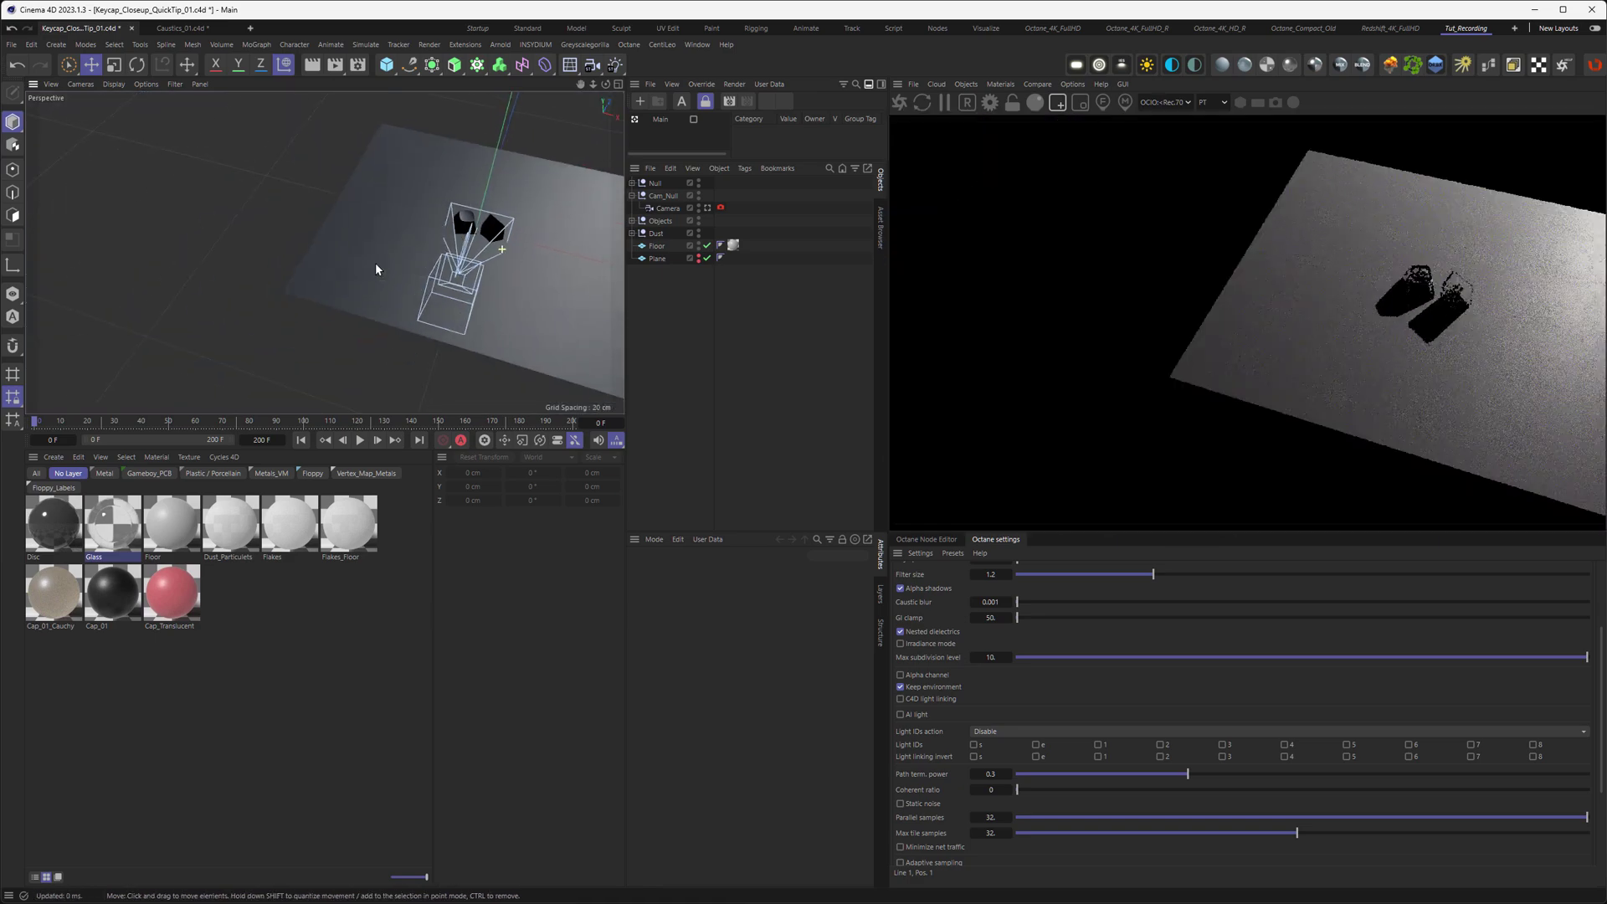
{"action": "scroll", "coordinate": [308, 314], "scroll_direction": "down", "scroll_amount": 10}
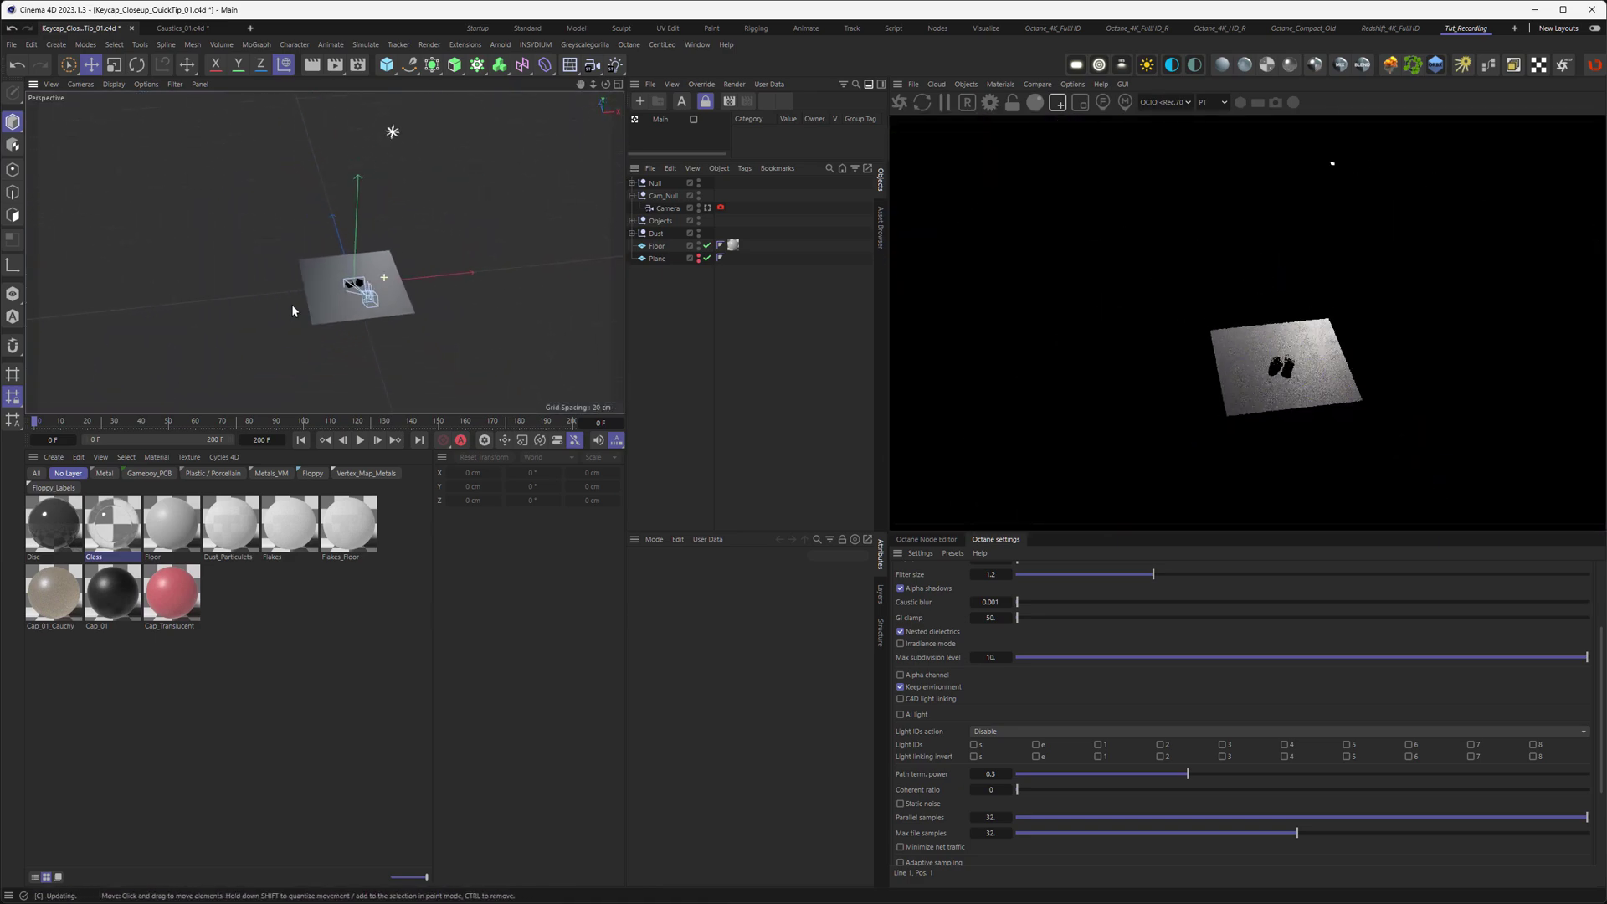
{"action": "middle_click_drag", "start_coordinate": [390, 303], "coordinate": [388, 317], "text": "alt"}
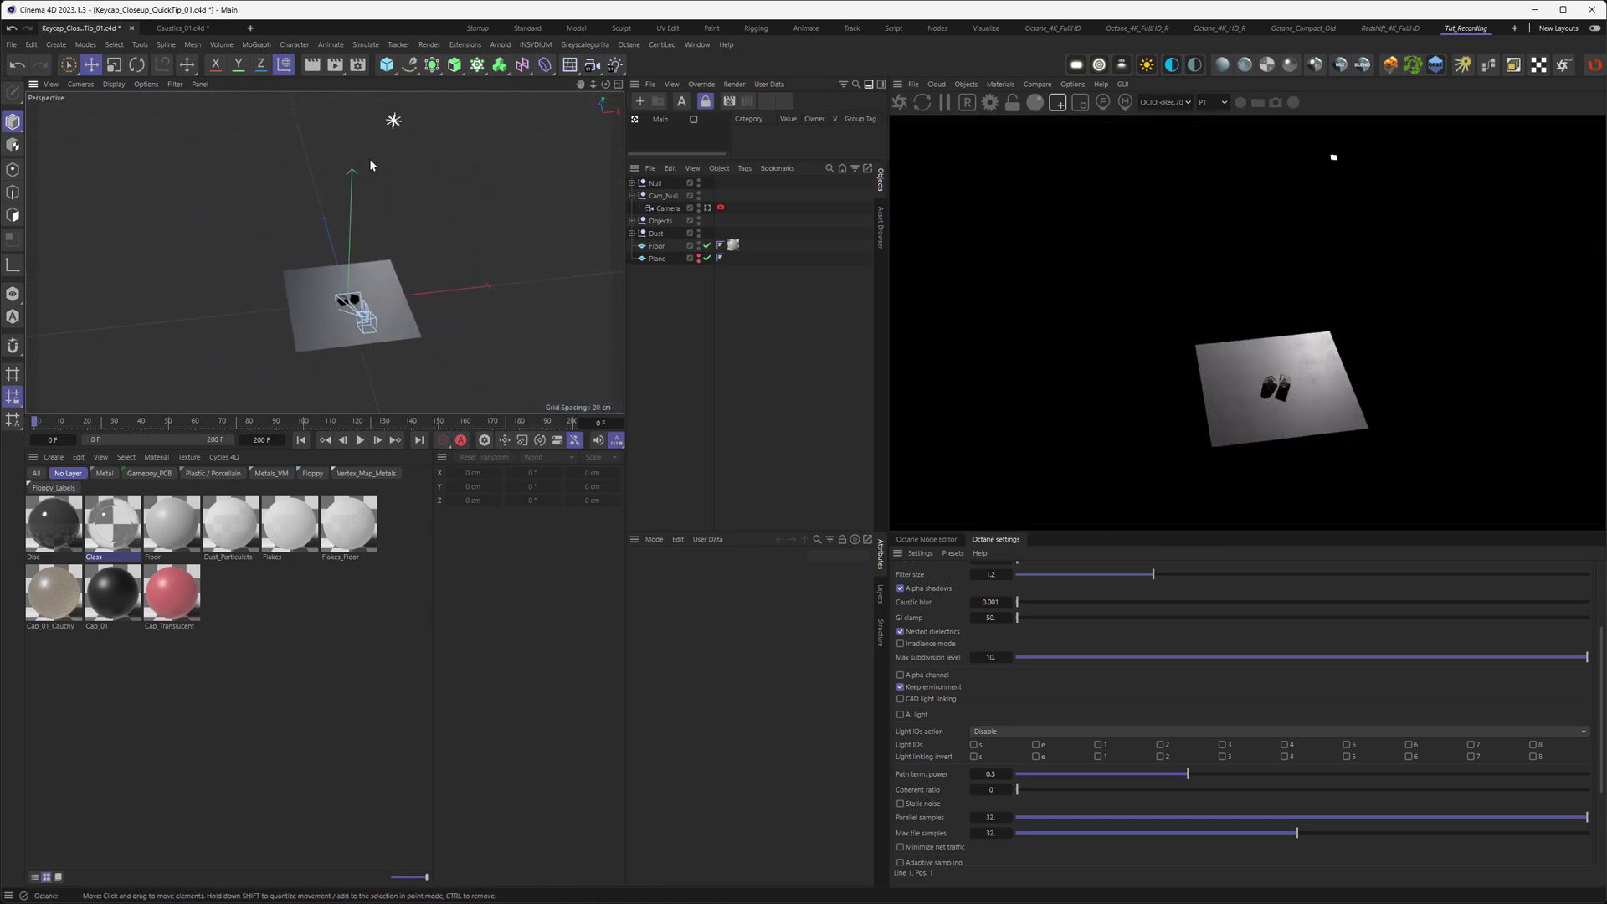
{"action": "left_click", "coordinate": [708, 208]}
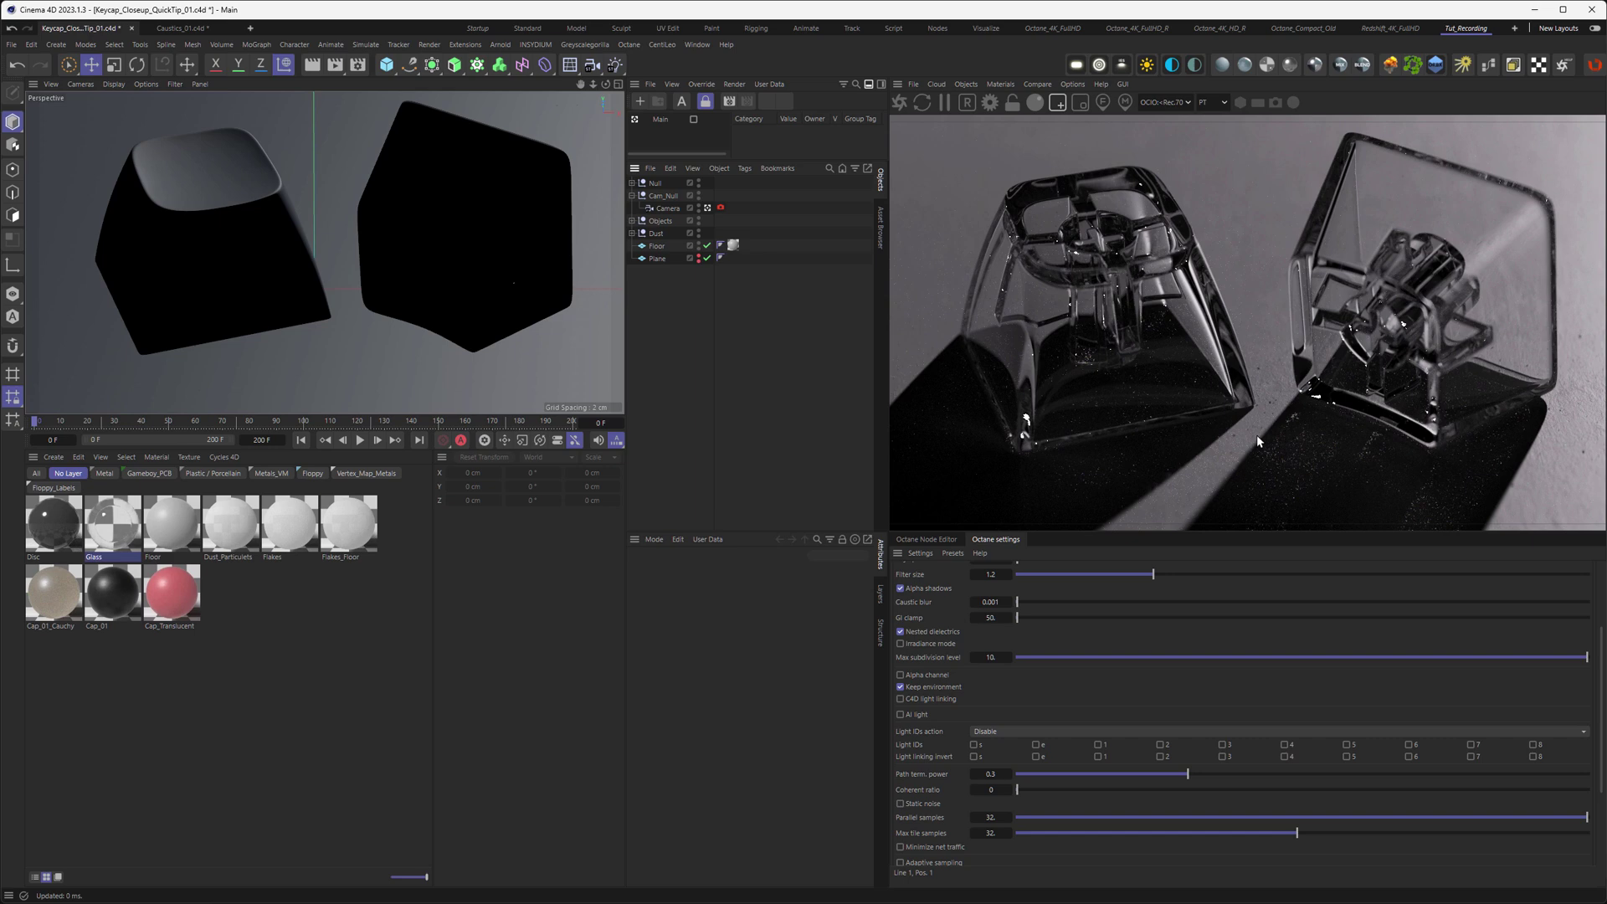
Compare the Glass material's render with Fake shadows on, then turn Fake shadows back off.
{"action": "left_click", "coordinate": [118, 533]}
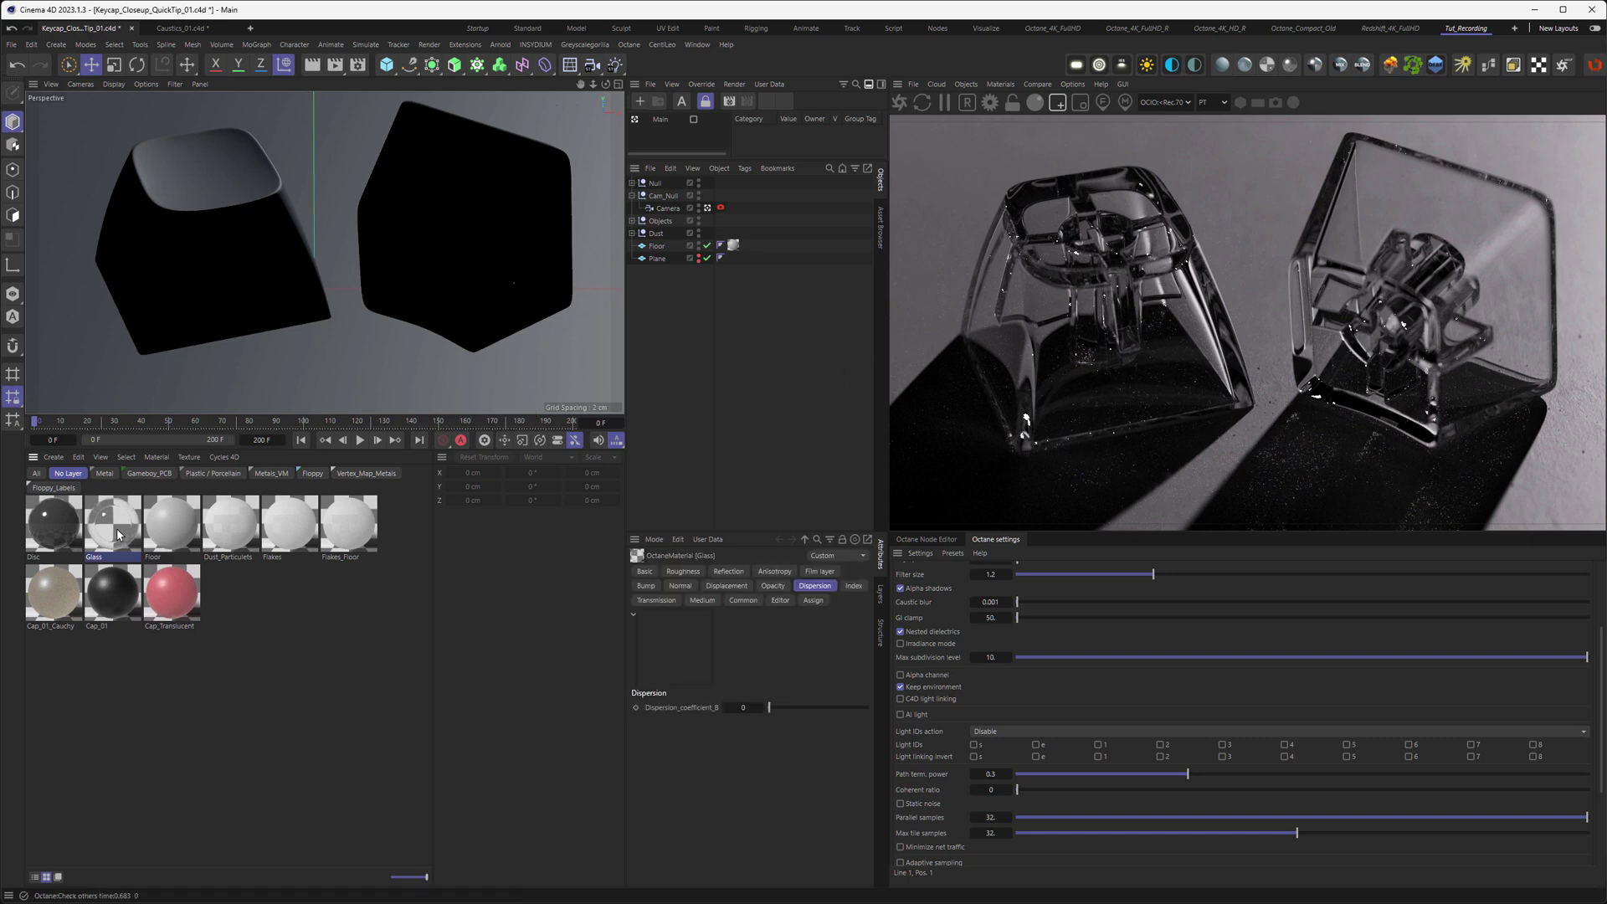
{"action": "left_click", "coordinate": [742, 600]}
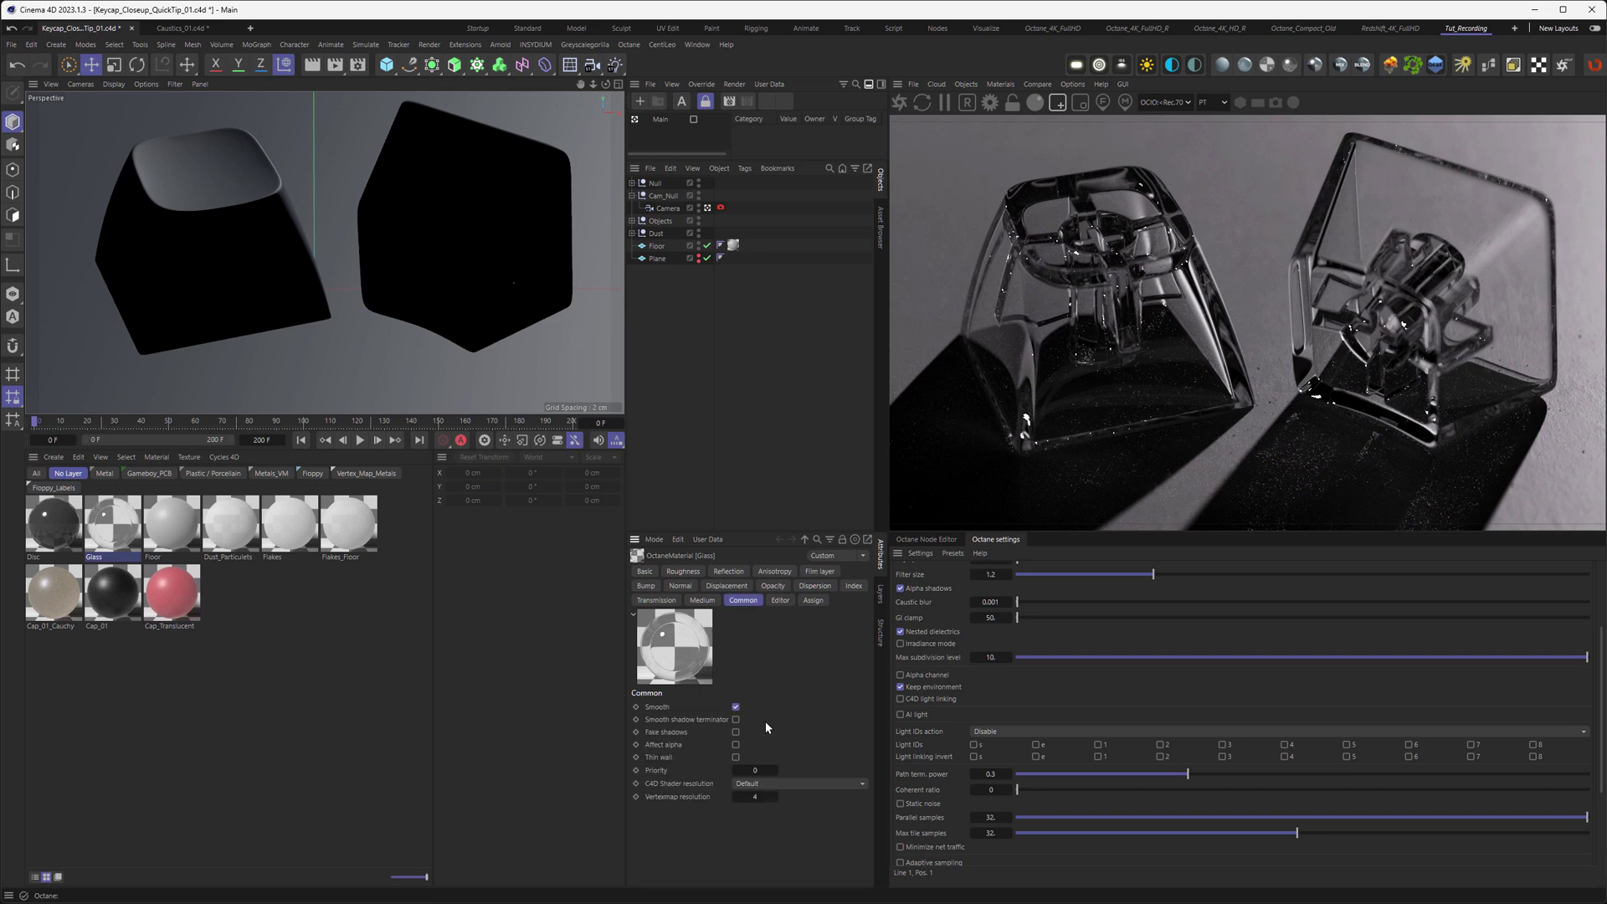
{"action": "left_click", "coordinate": [735, 731]}
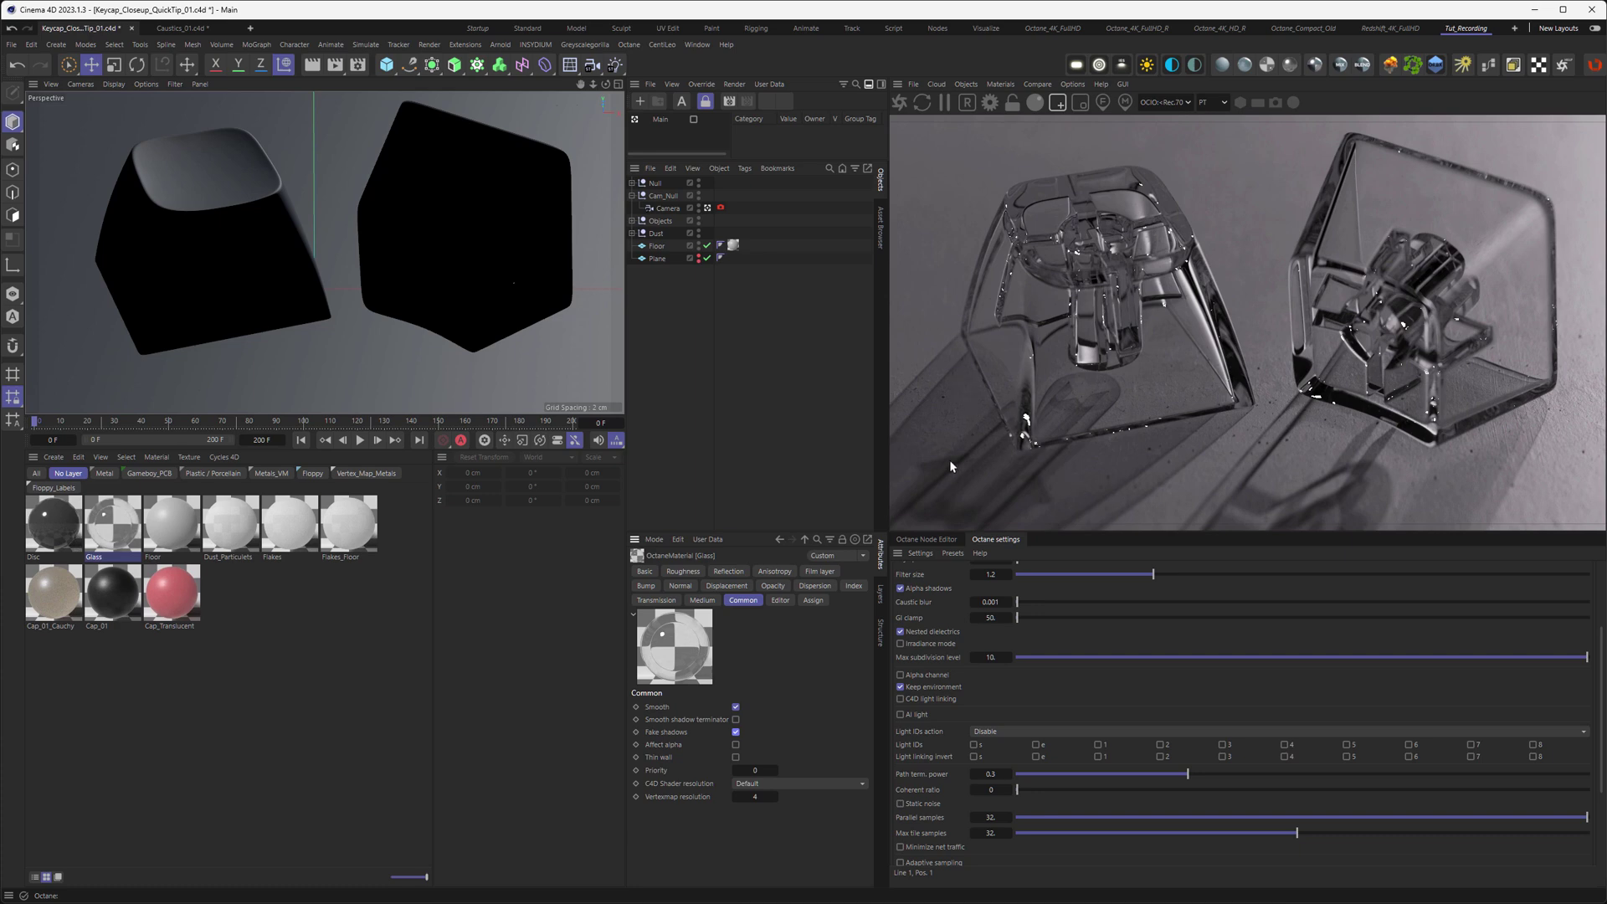
{"action": "left_click", "coordinate": [737, 732]}
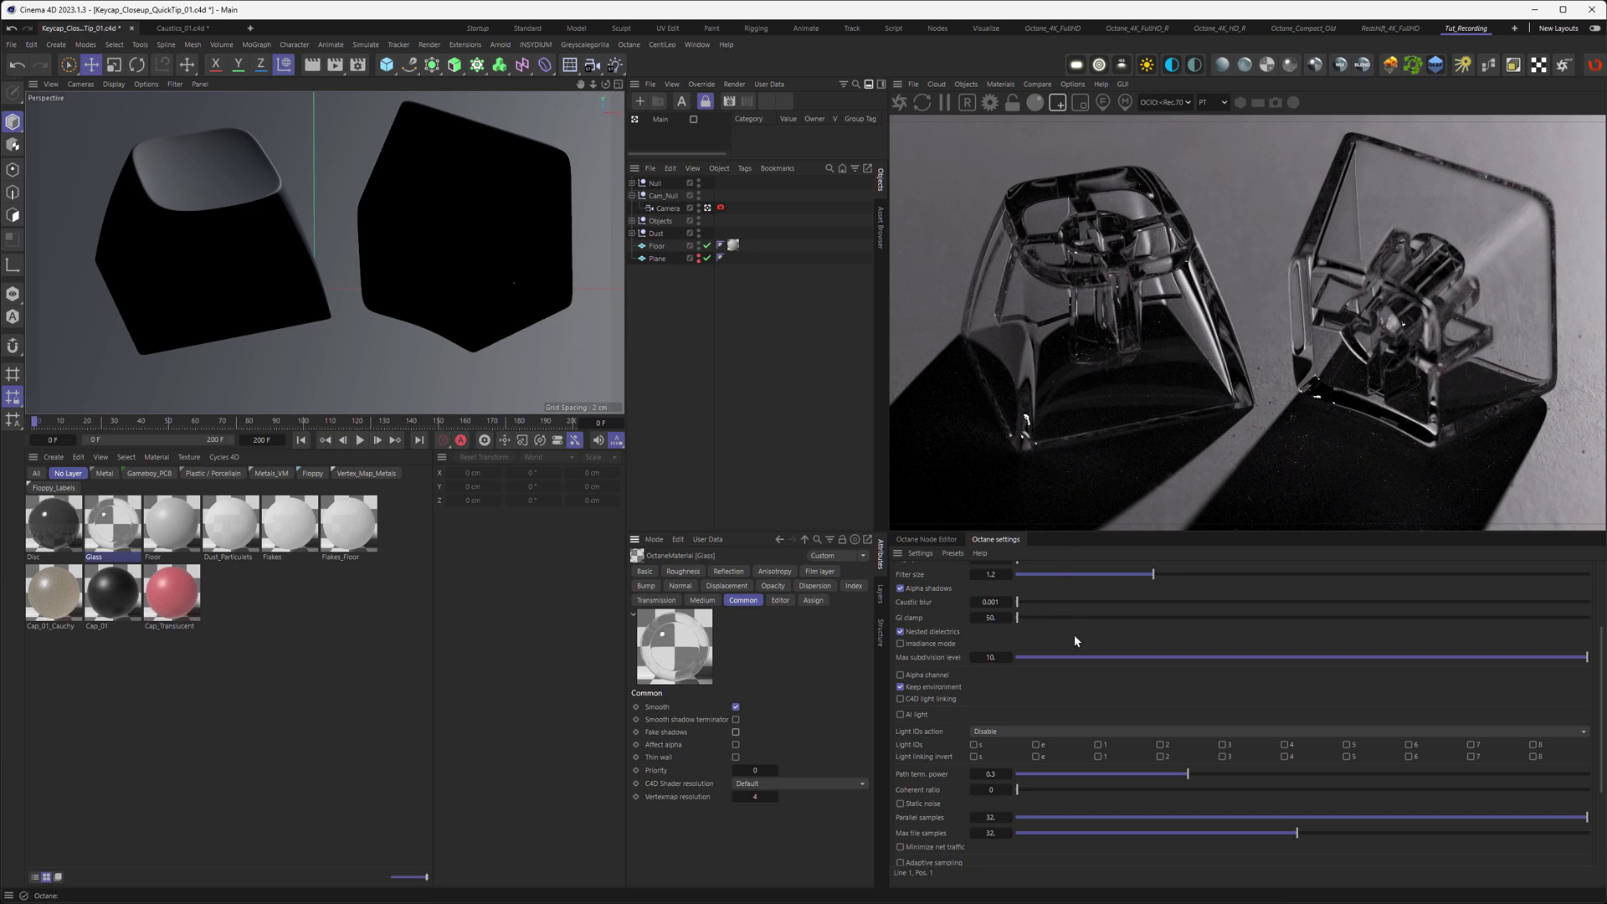
Set the Octane kernel's Caustic blur to 0.001 and check the caustic grain.
{"action": "scroll", "coordinate": [1077, 753], "scroll_direction": "up", "scroll_amount": 5}
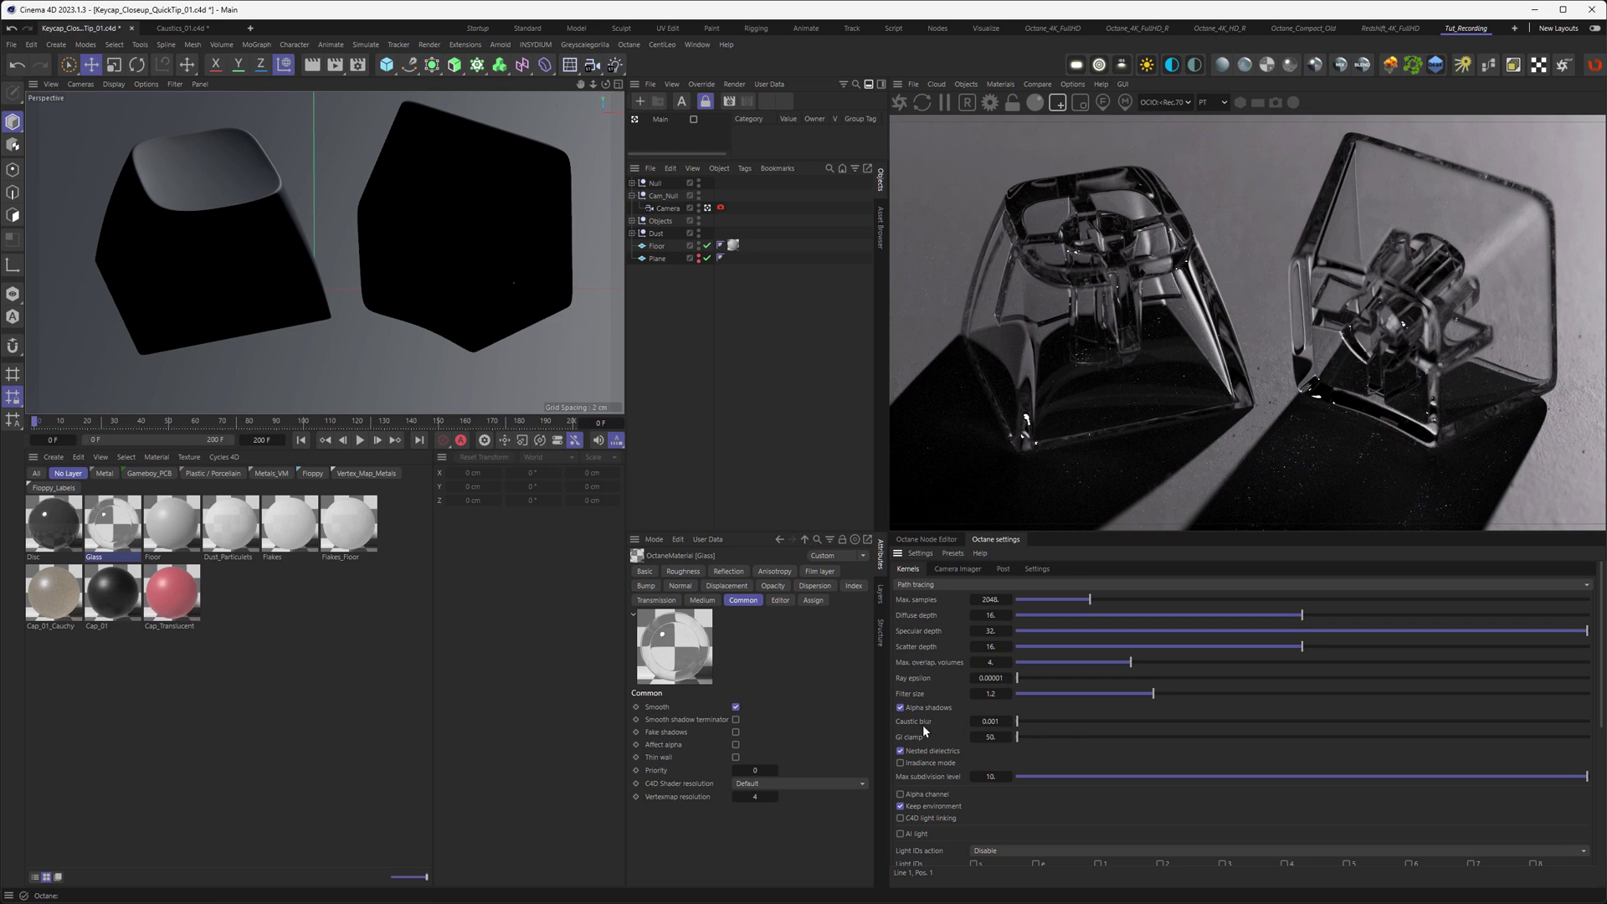
{"action": "left_click", "coordinate": [990, 721]}
{"action": "type", "text": "0.001"}
{"action": "key", "text": "Return"}
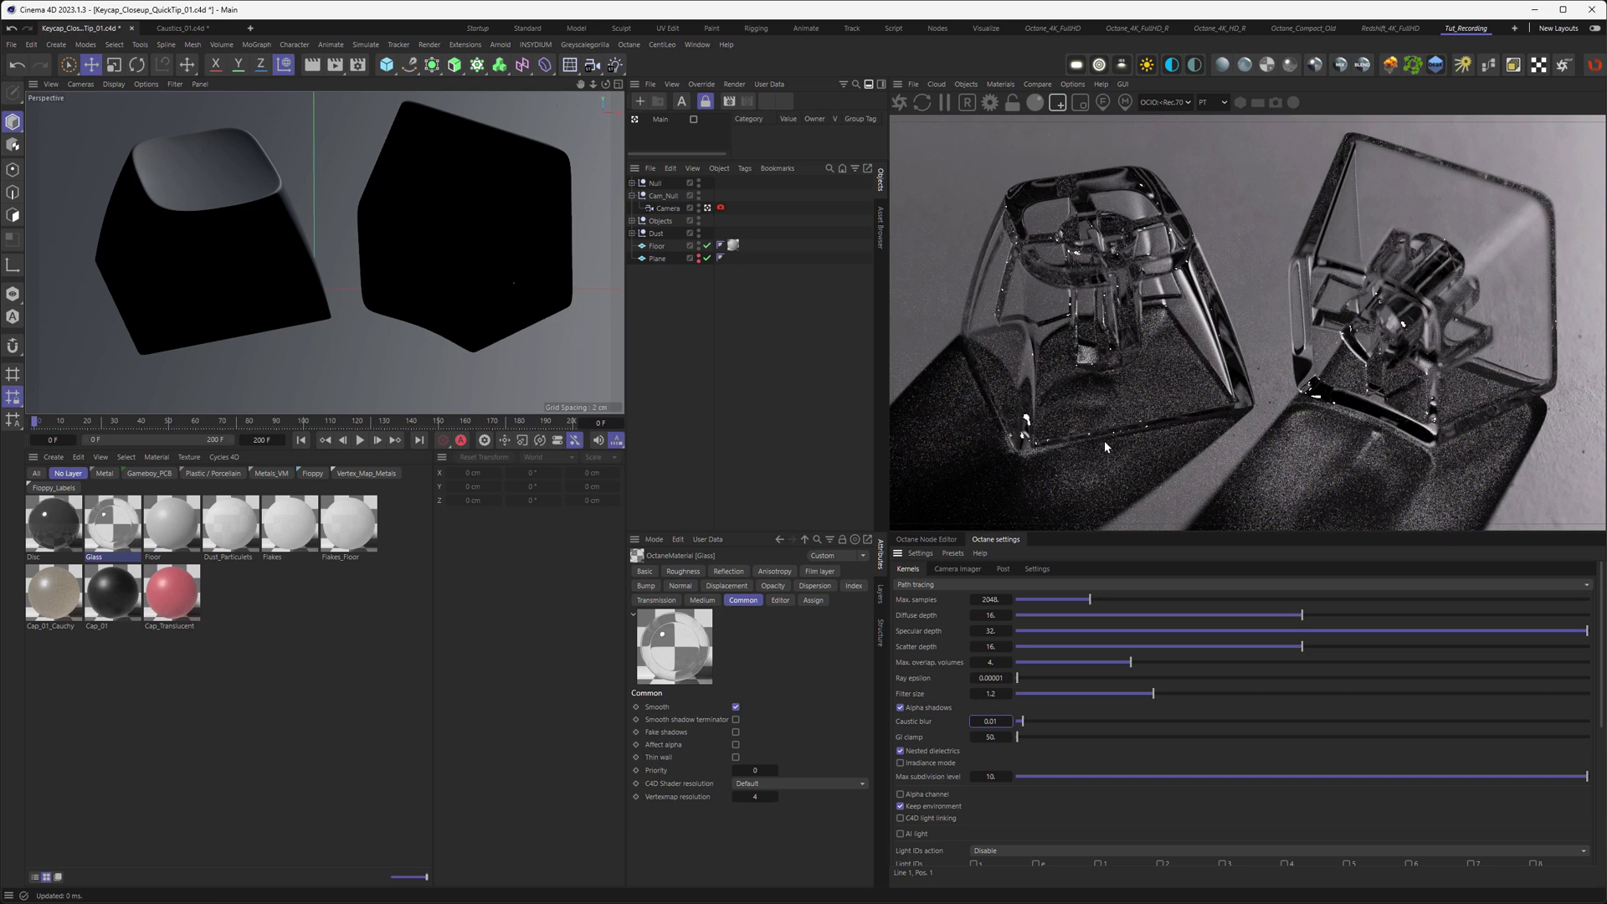
{"action": "key", "text": "alt+Tab"}
Try a caustic blur of 0.5, then set caustic blur back to 0.
{"action": "type", "text": "0.10.5"}
{"action": "key", "text": "Return"}
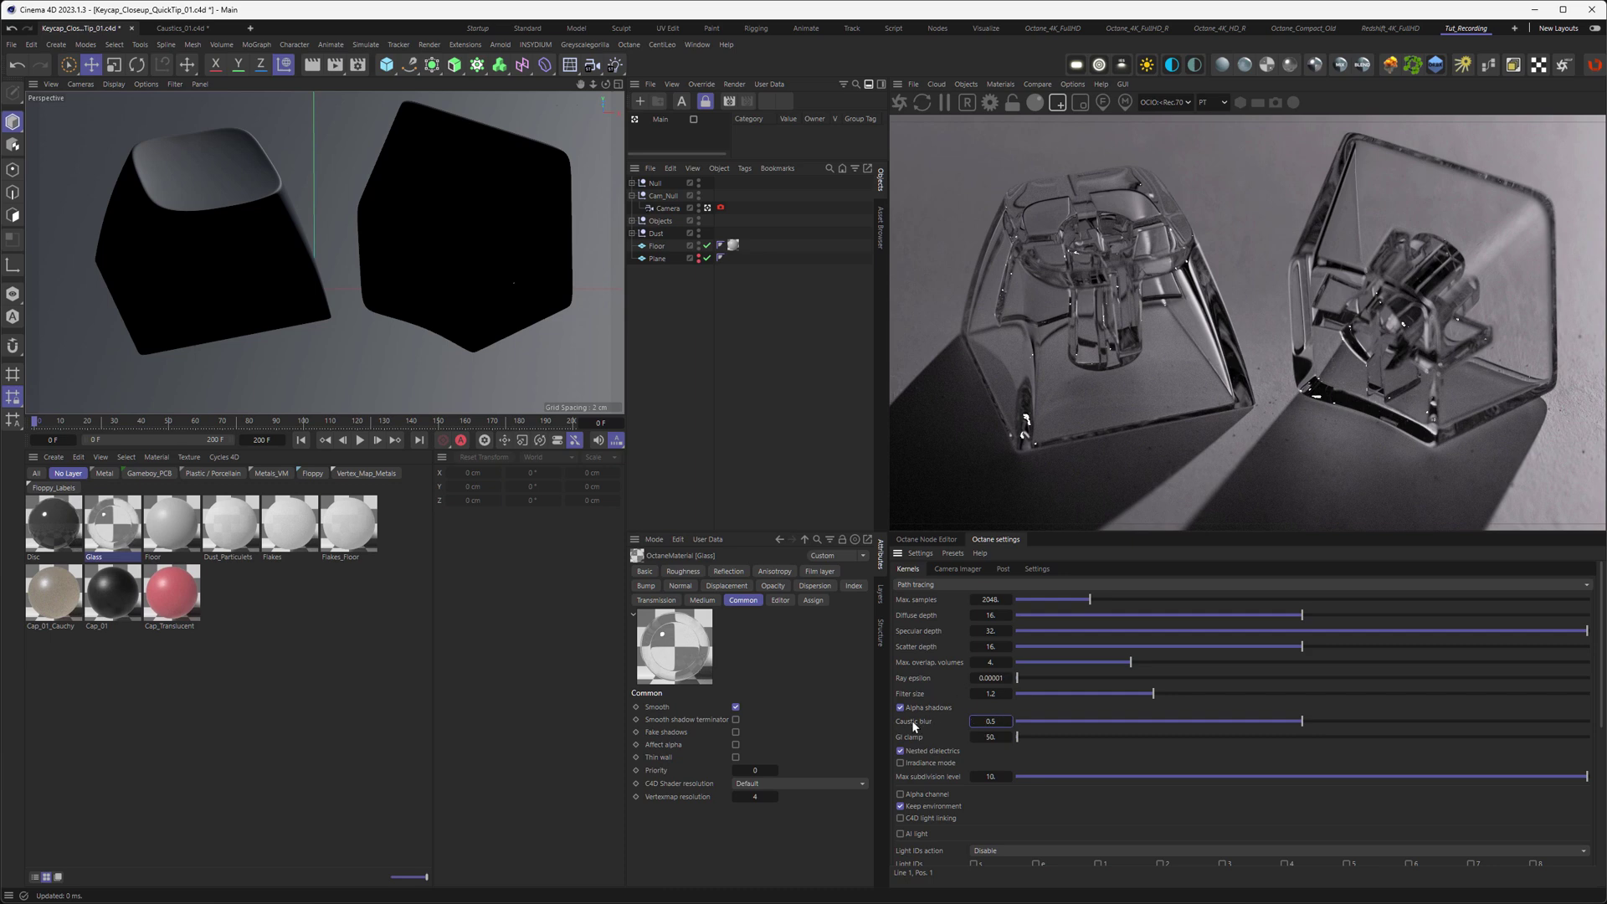
{"action": "type", "text": "0"}
{"action": "key", "text": "Return"}
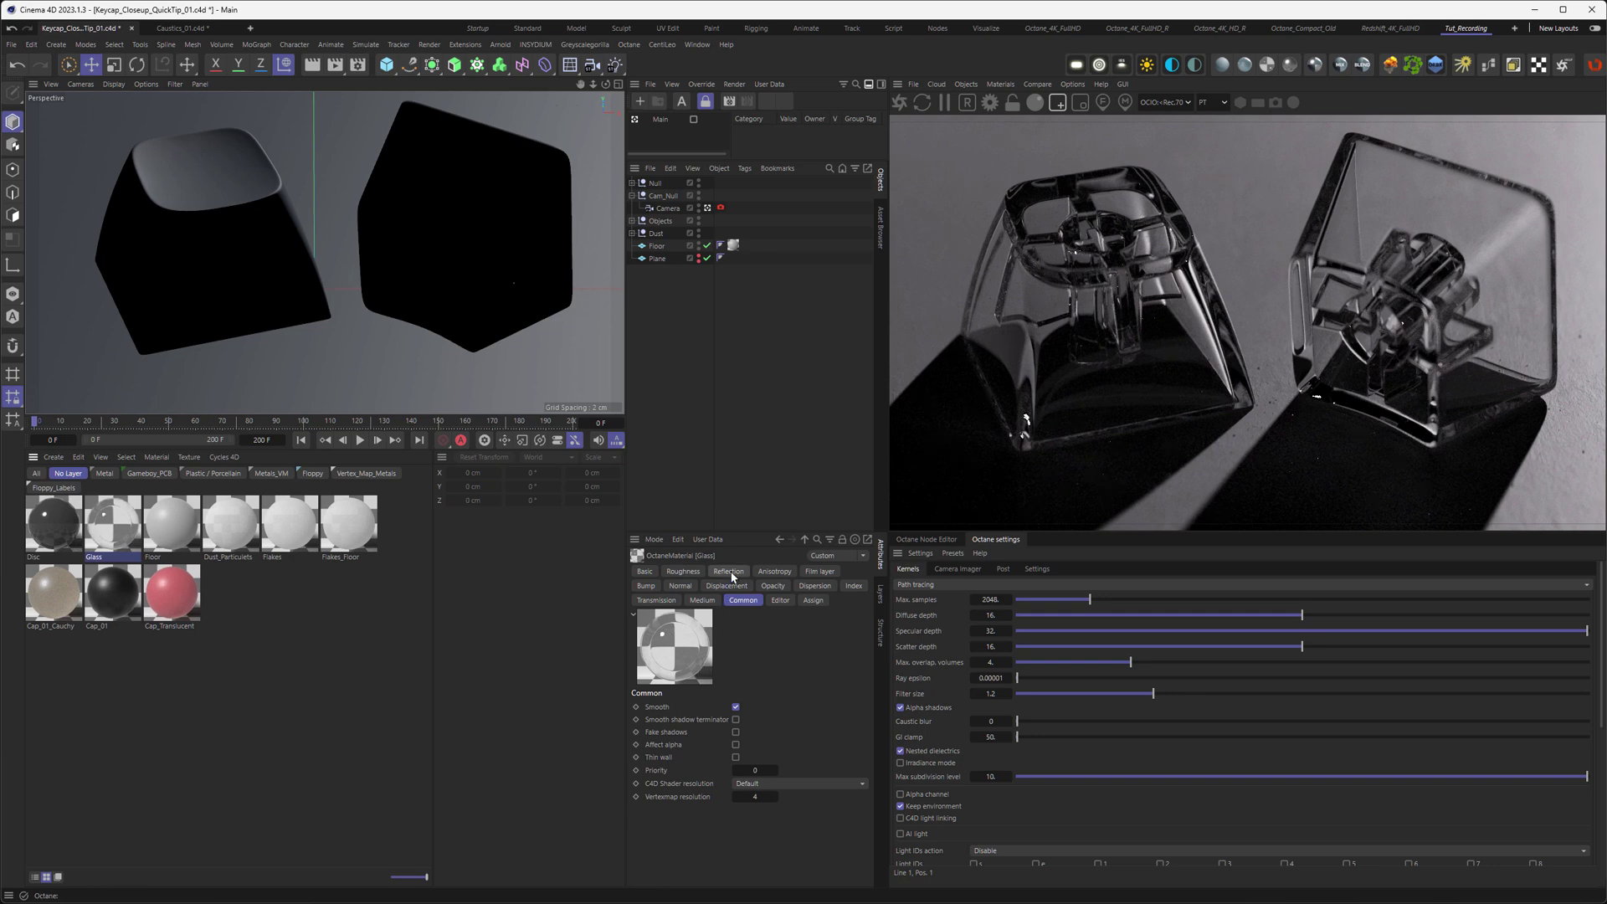
Preview frosted glass with roughness 0.5, then return the glass roughness to 0.
{"action": "left_click", "coordinate": [684, 572]}
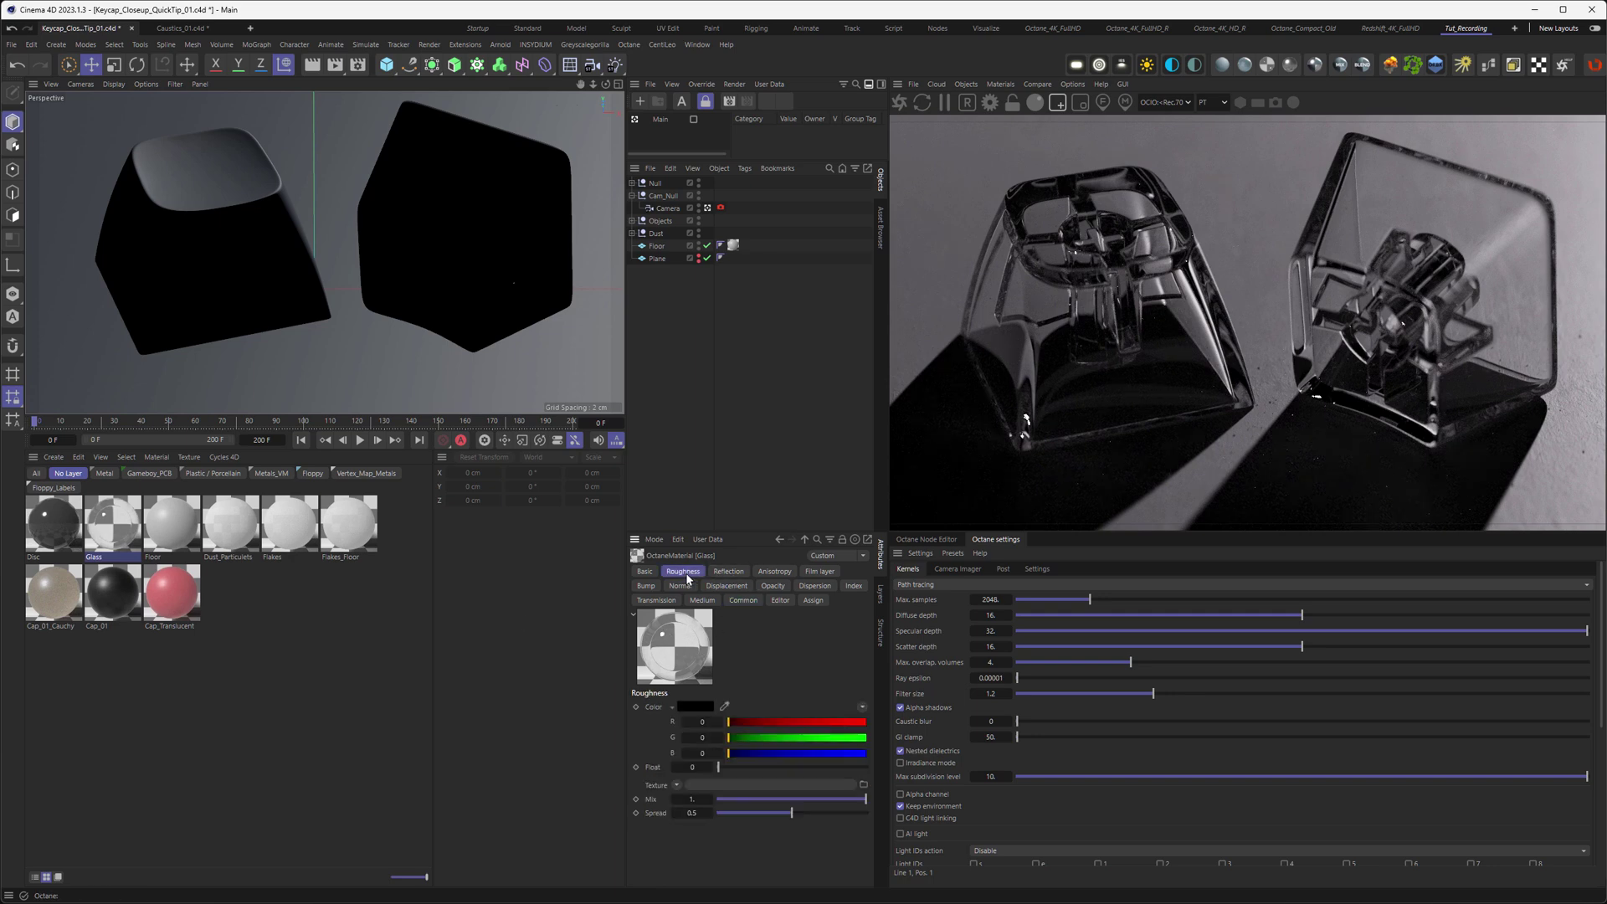
{"action": "left_click", "coordinate": [696, 766]}
{"action": "type", "text": "0.5"}
{"action": "key", "text": "Return"}
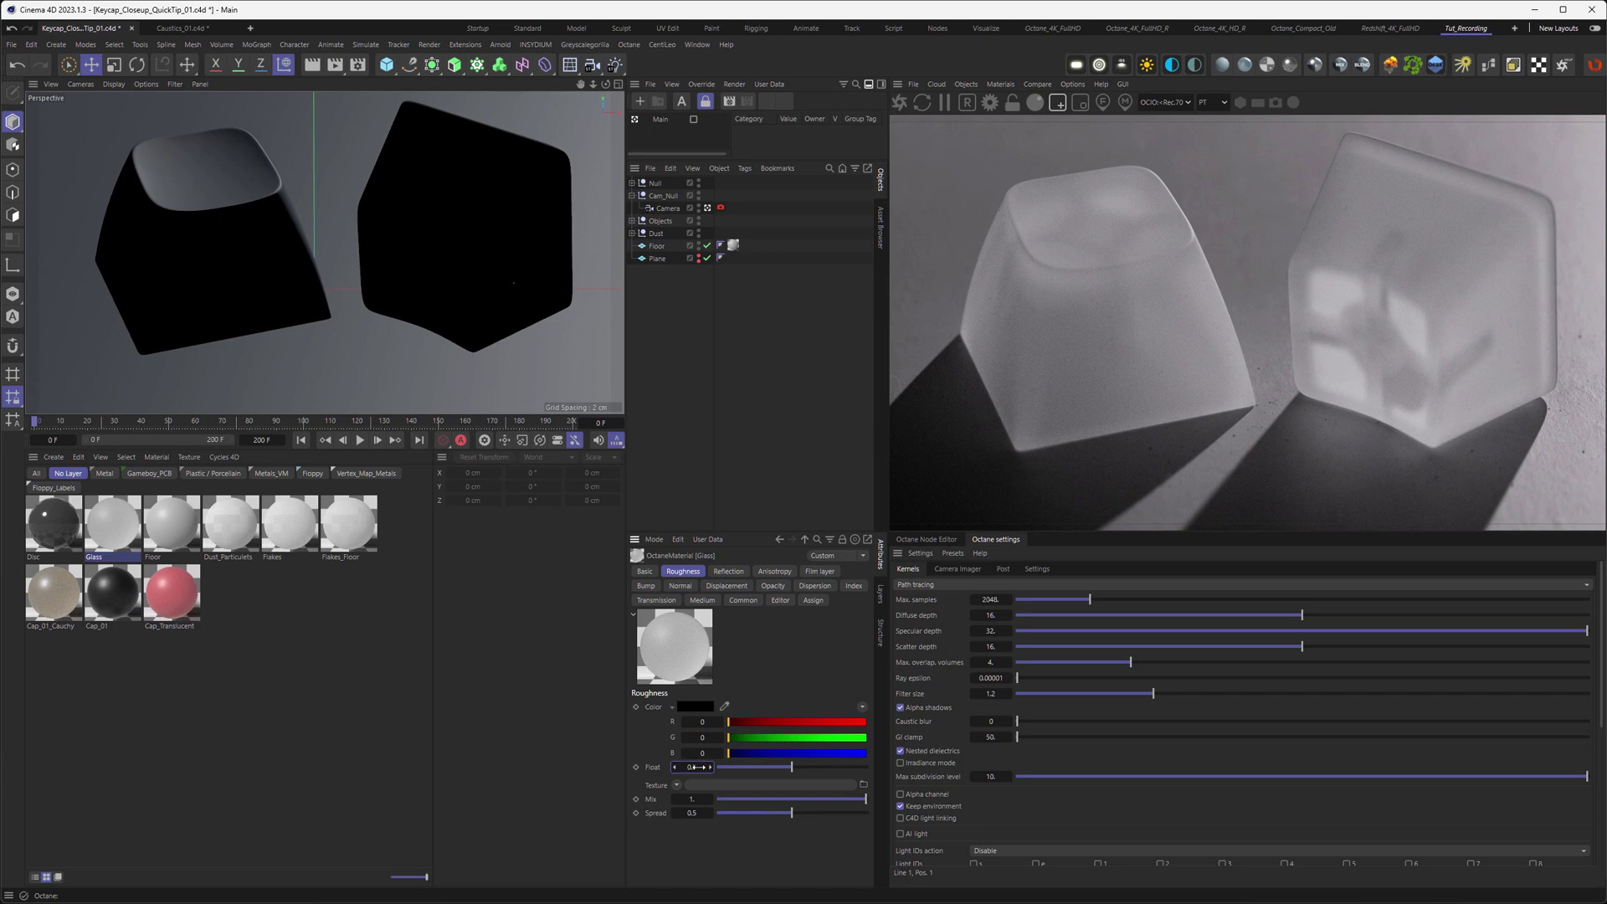
{"action": "type", "text": "0"}
{"action": "key", "text": "Return"}
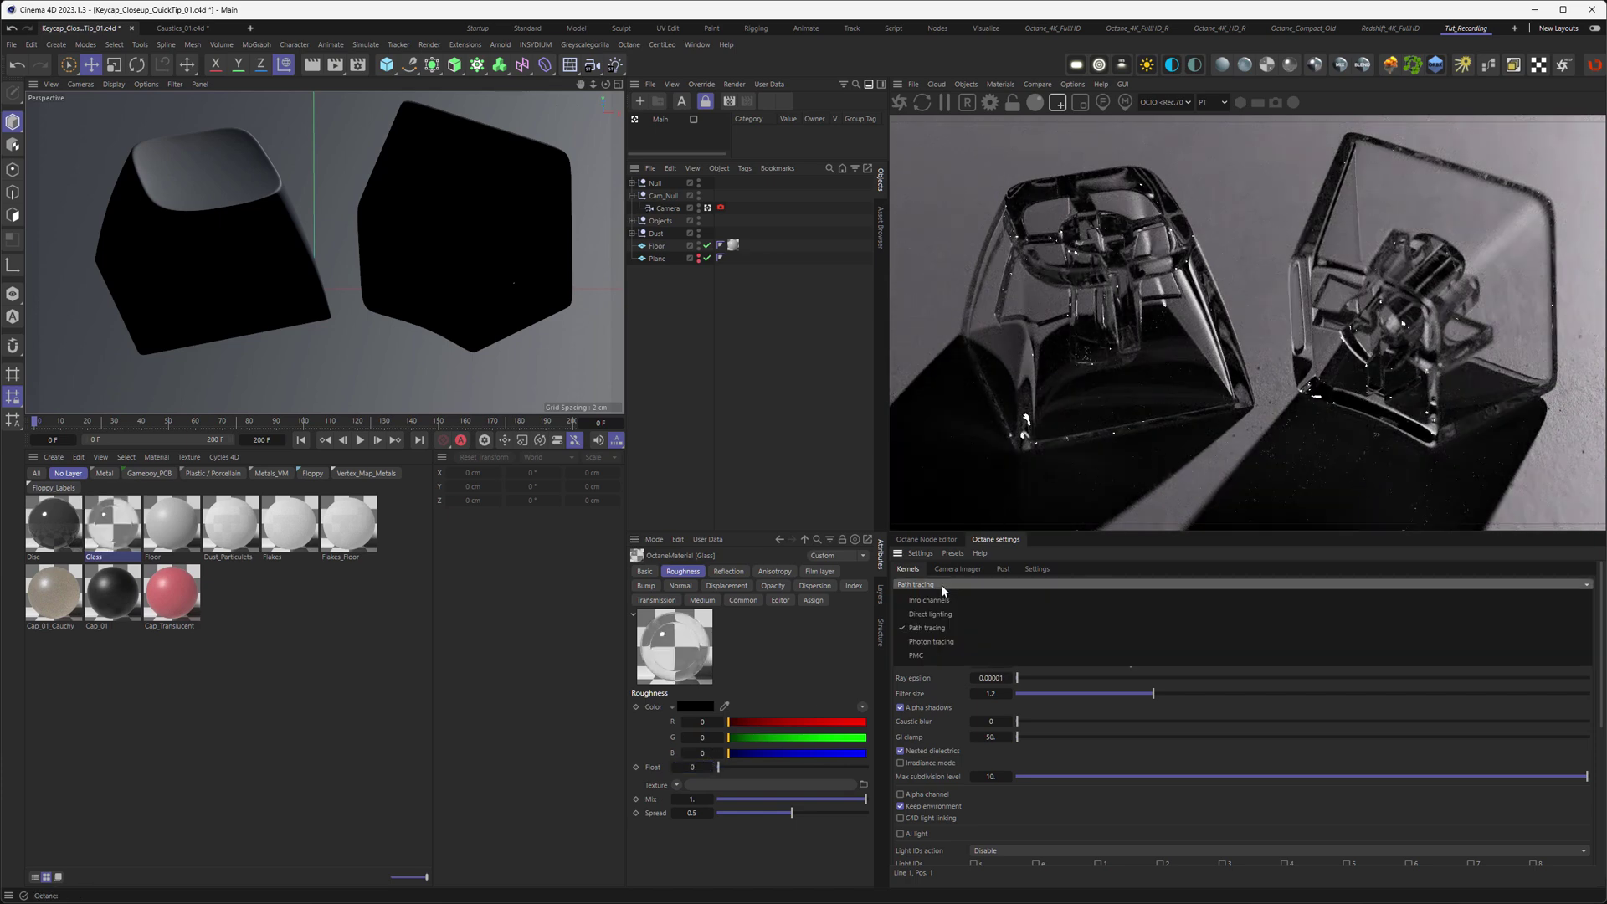
Switch the Octane render kernel to Photon tracing and bring the photon parameters into view.
{"action": "left_click", "coordinate": [932, 642]}
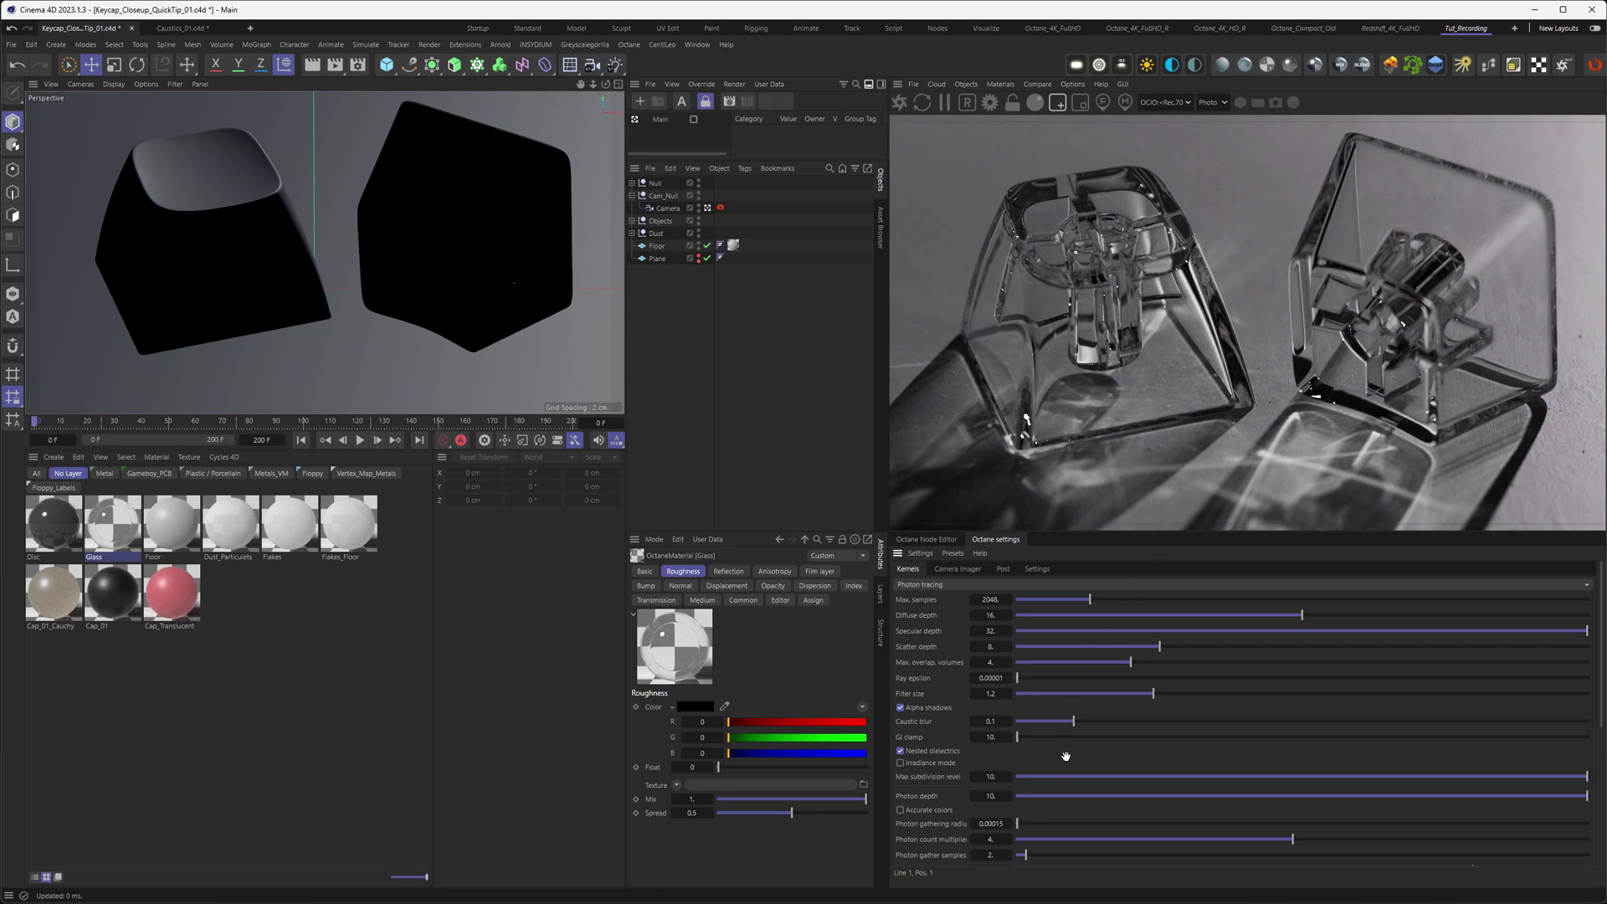
{"action": "scroll", "coordinate": [1065, 755], "scroll_direction": "down", "scroll_amount": 3}
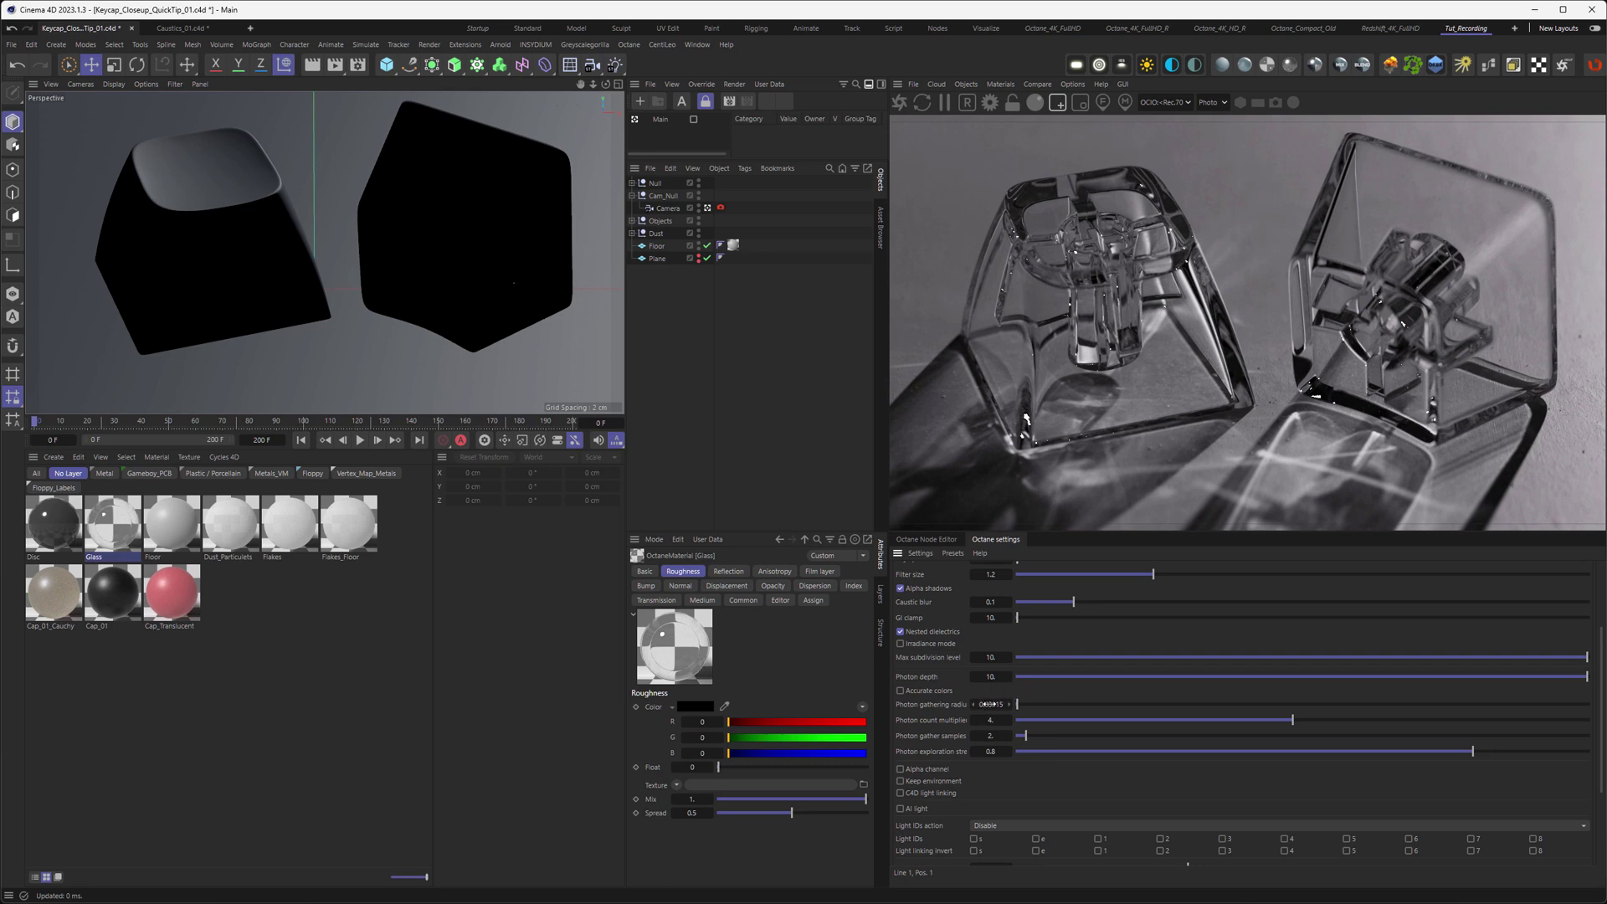
Try photon gathering radii of 0.001, 0.00001 and 0.00002, settling on 0.00005.
{"action": "left_click", "coordinate": [987, 704]}
{"action": "left_click_drag", "start_coordinate": [994, 703], "coordinate": [1025, 701]}
{"action": "type", "text": "1"}
{"action": "key", "text": "Return"}
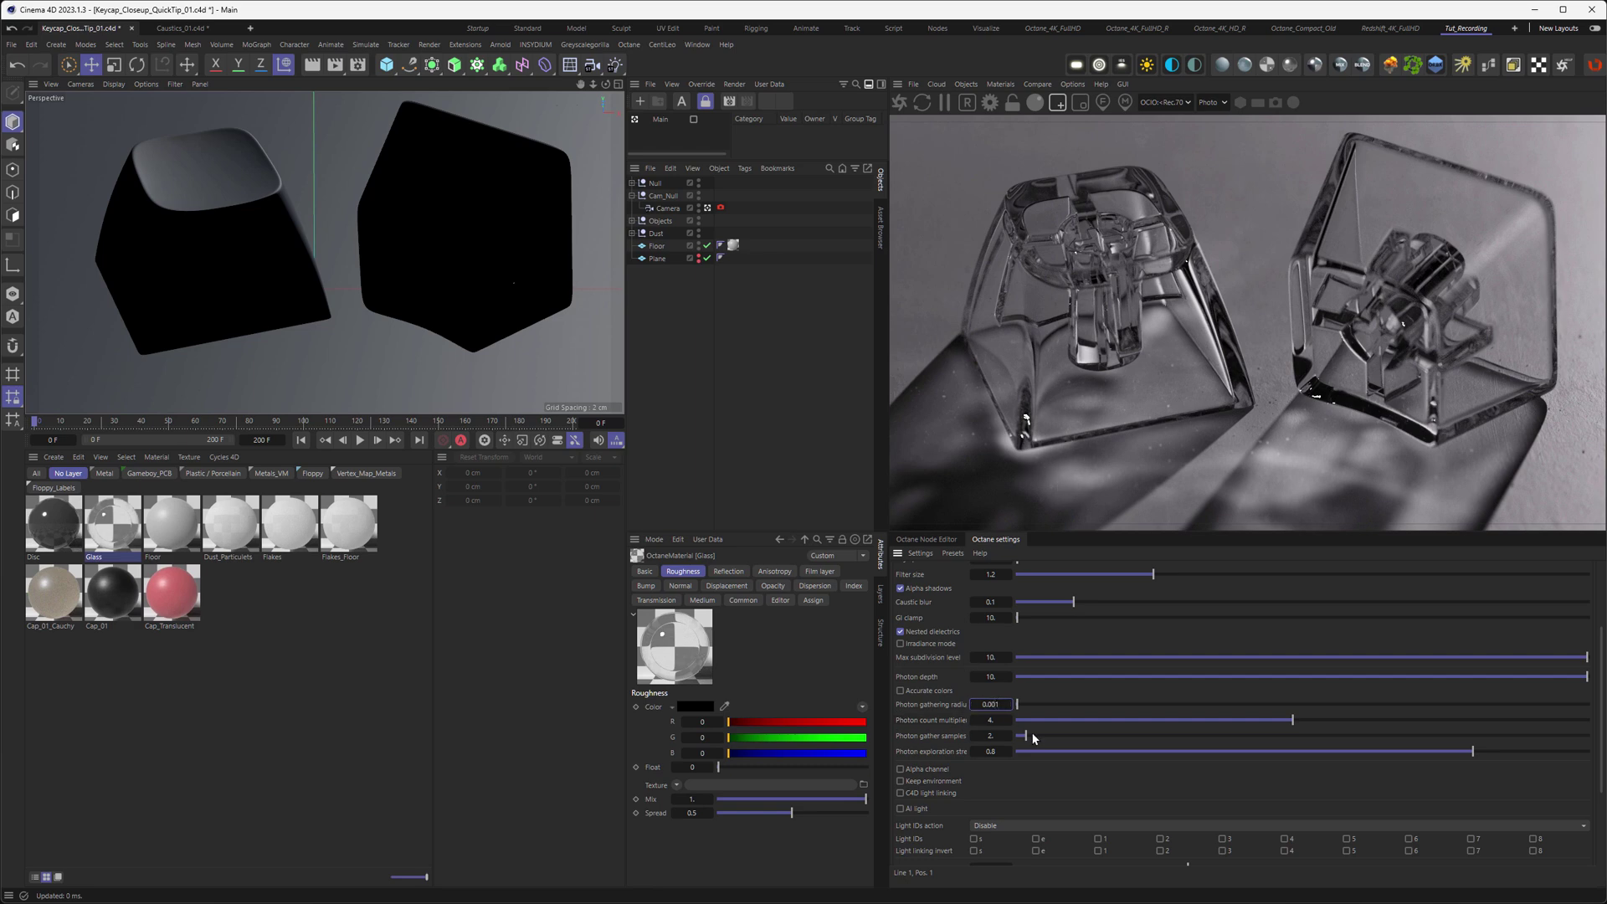
{"action": "type", "text": "00"}
{"action": "key", "text": "Return"}
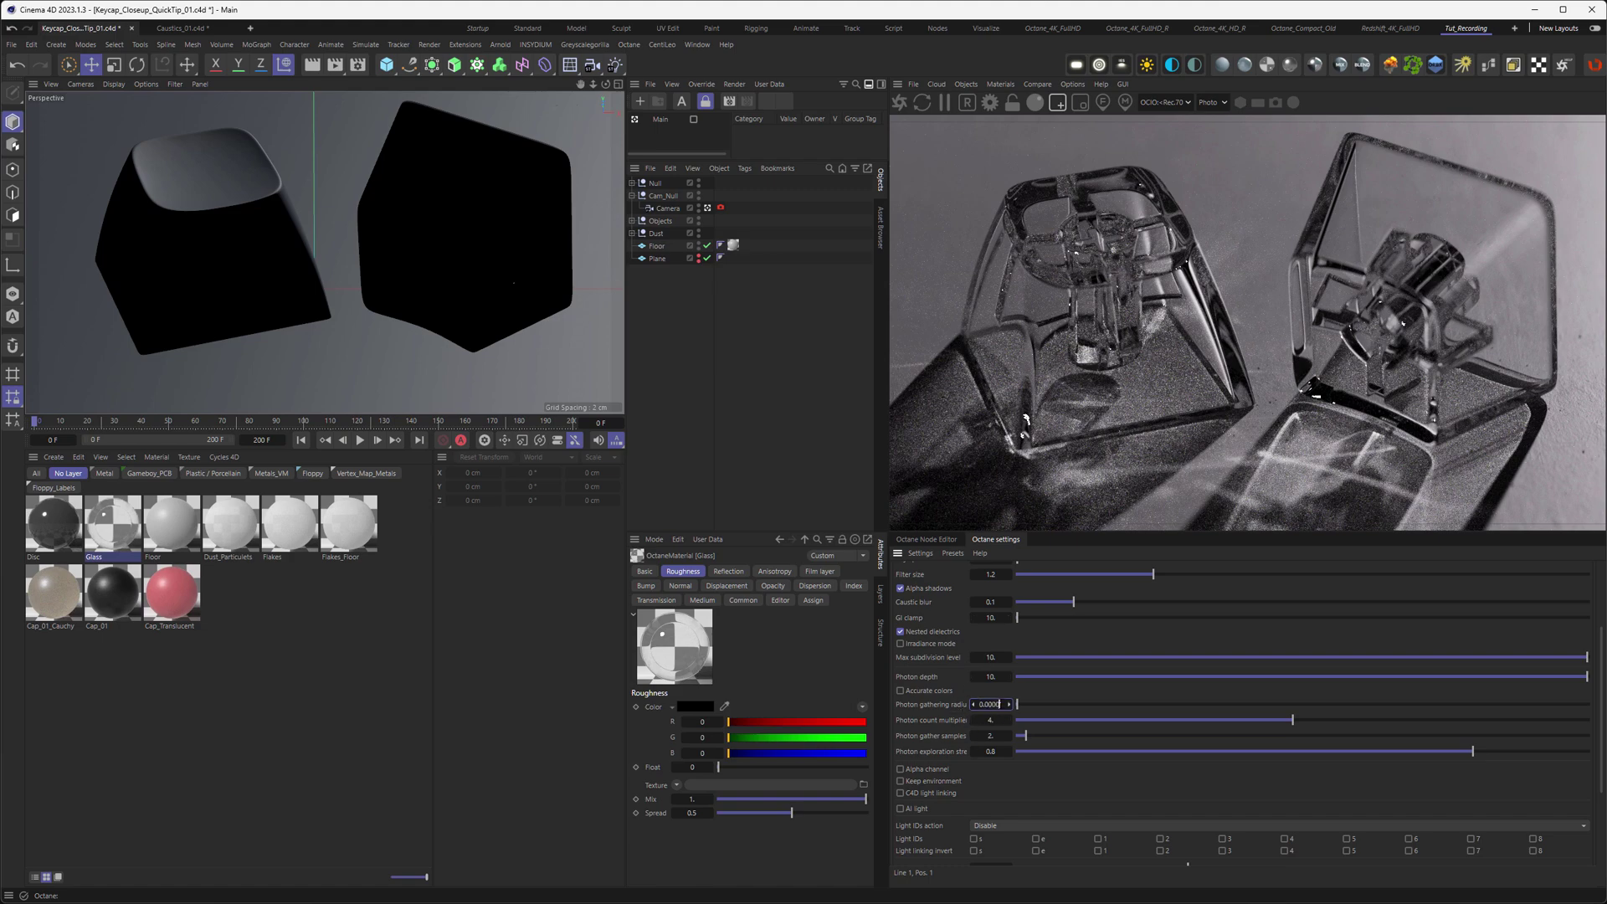
{"action": "key", "text": "Return"}
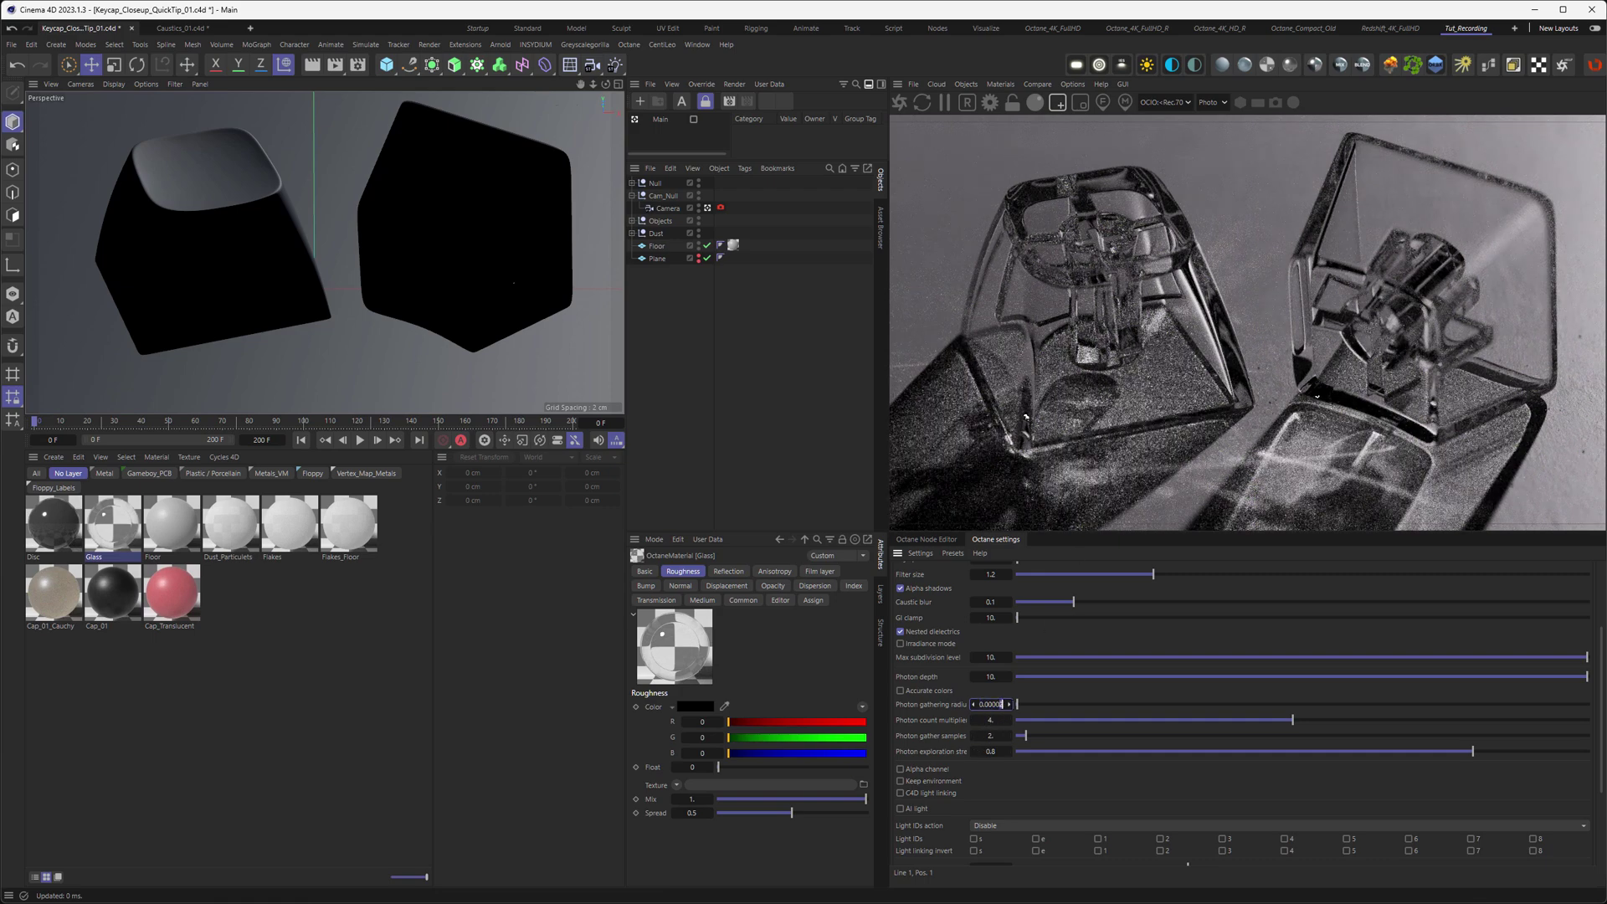
{"action": "left_click", "coordinate": [1019, 706]}
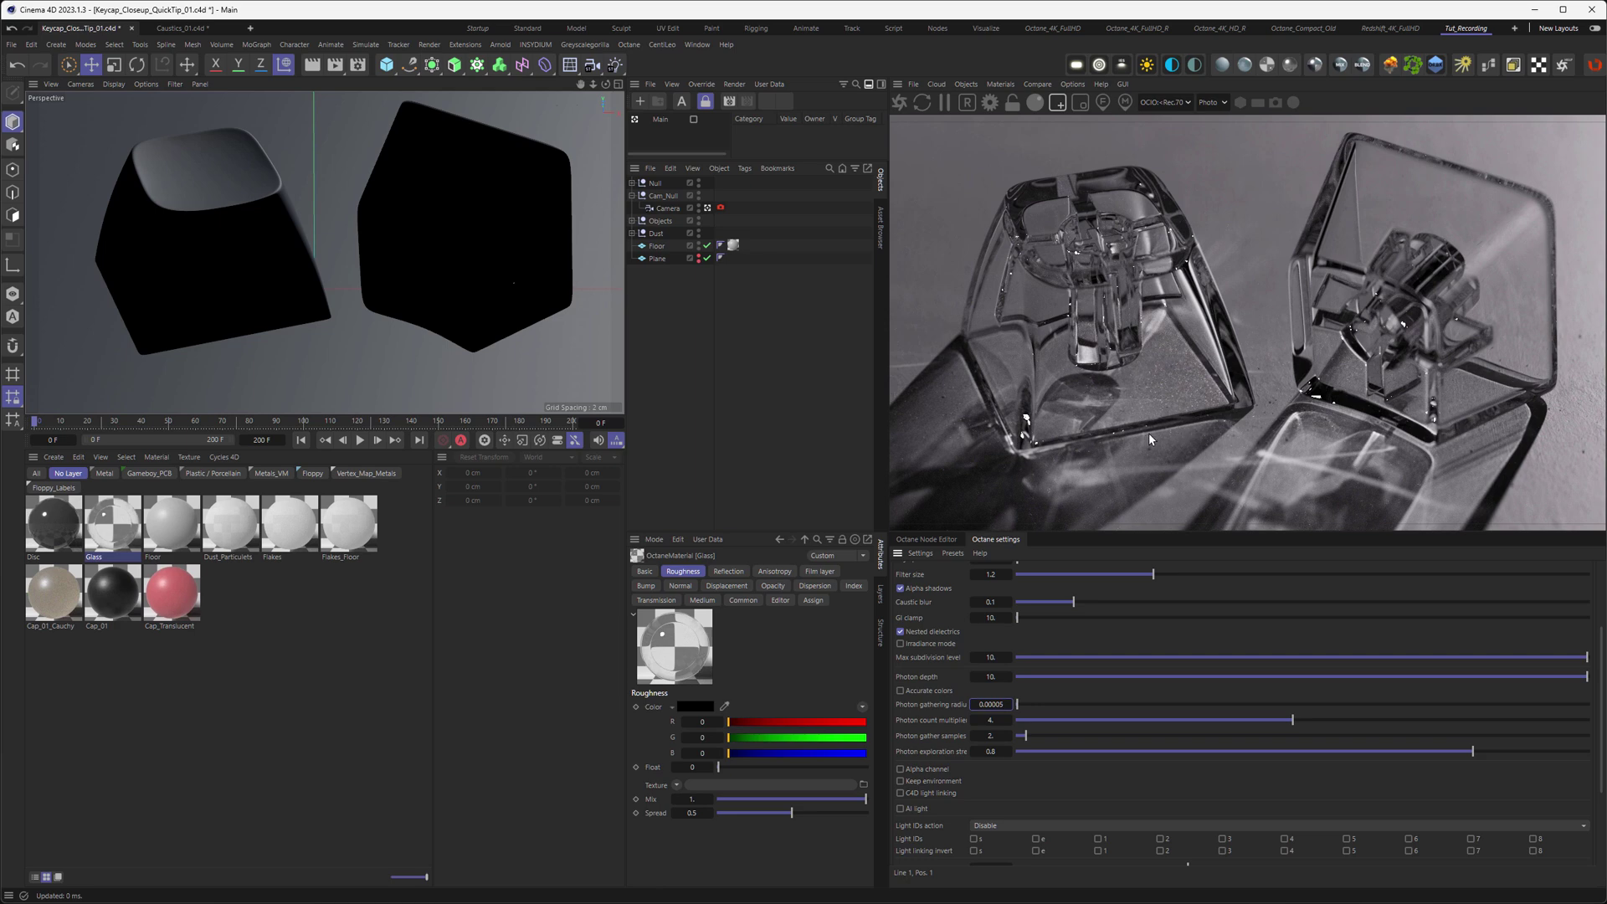
In the glass material's Dispersion settings, set Dispersion_coefficient_B to 0.02.
{"action": "left_click", "coordinate": [815, 585]}
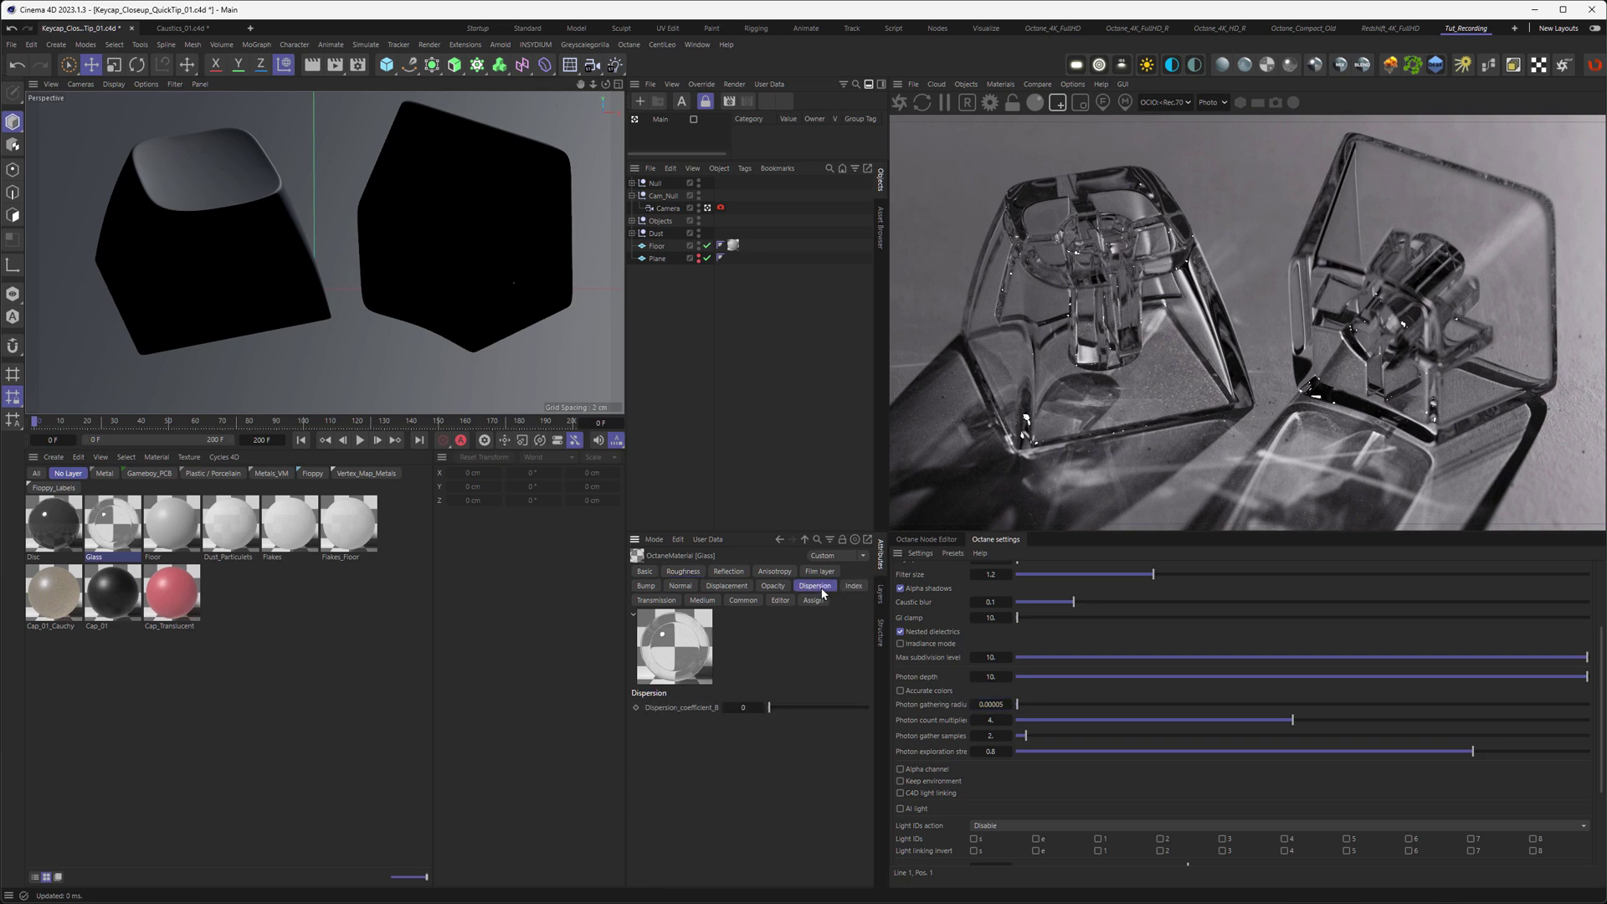
{"action": "left_click", "coordinate": [743, 708]}
{"action": "type", "text": "0.0"}
{"action": "type", "text": "2"}
{"action": "key", "text": "Return"}
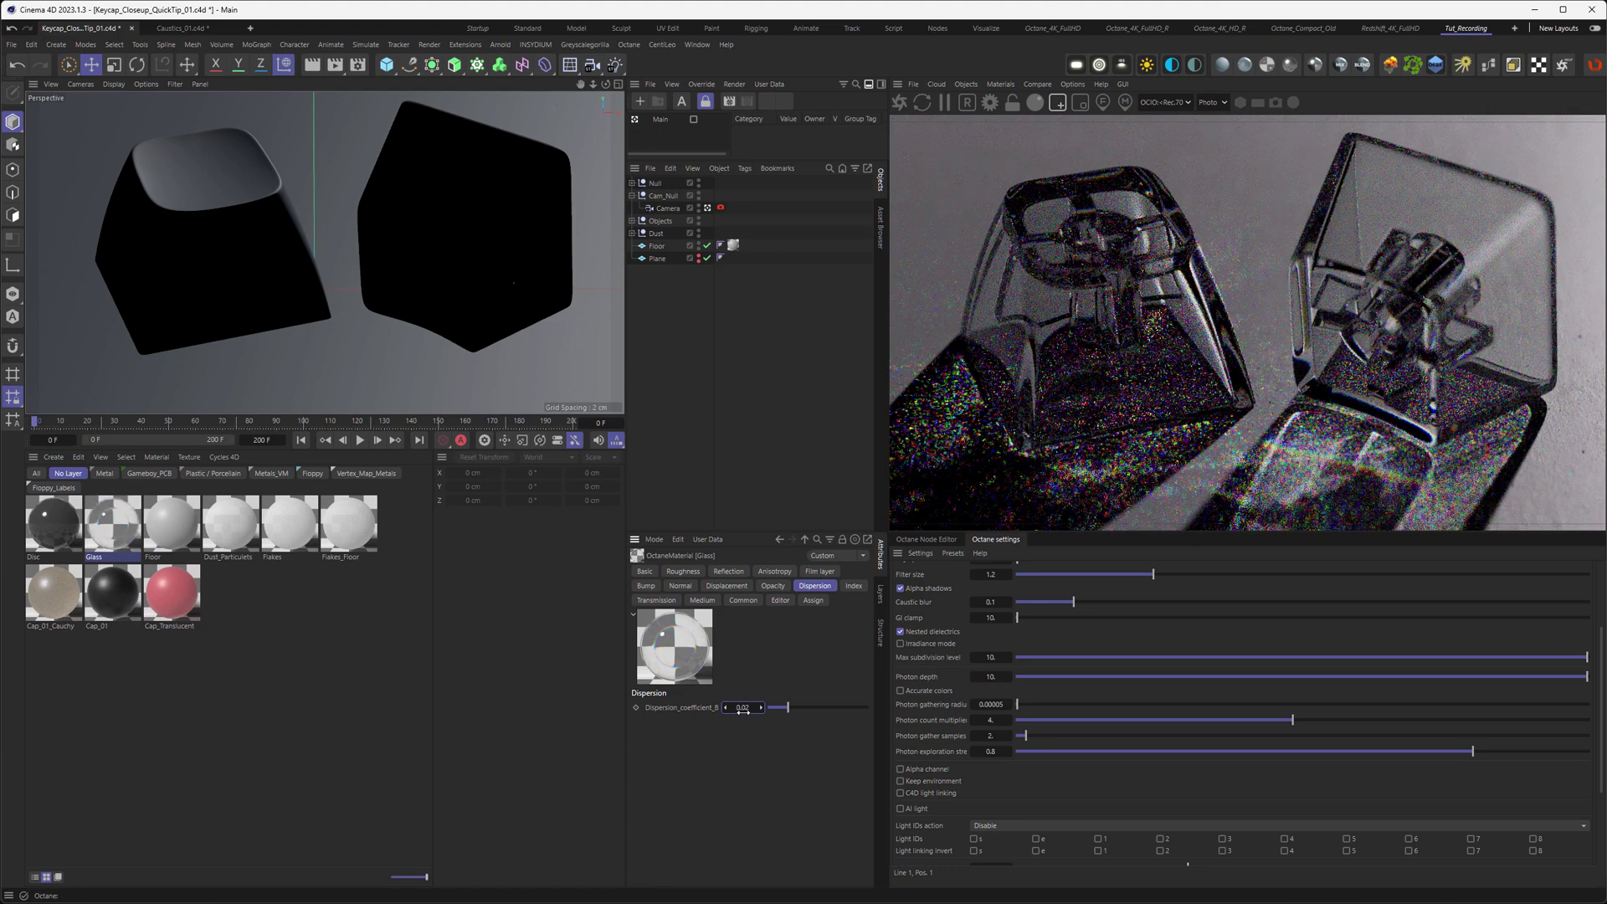